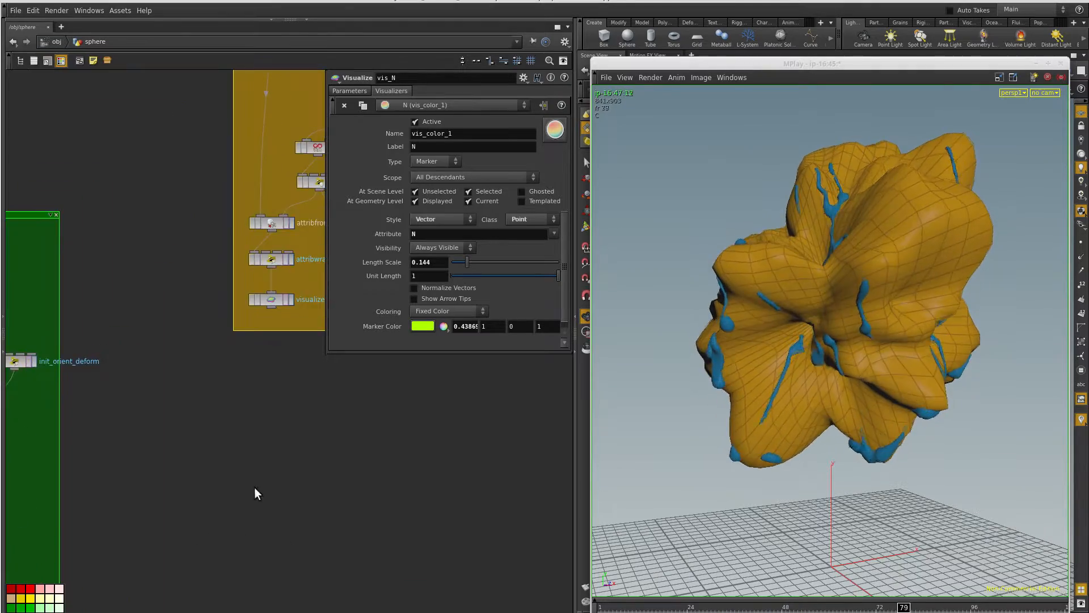
# Step: Display the PyAttr wrangle in the Compute_Fields network and put the MPlay window away to reveal the scene view
pyautogui.moveTo(329, 355); pyautogui.dragTo(377, 389)
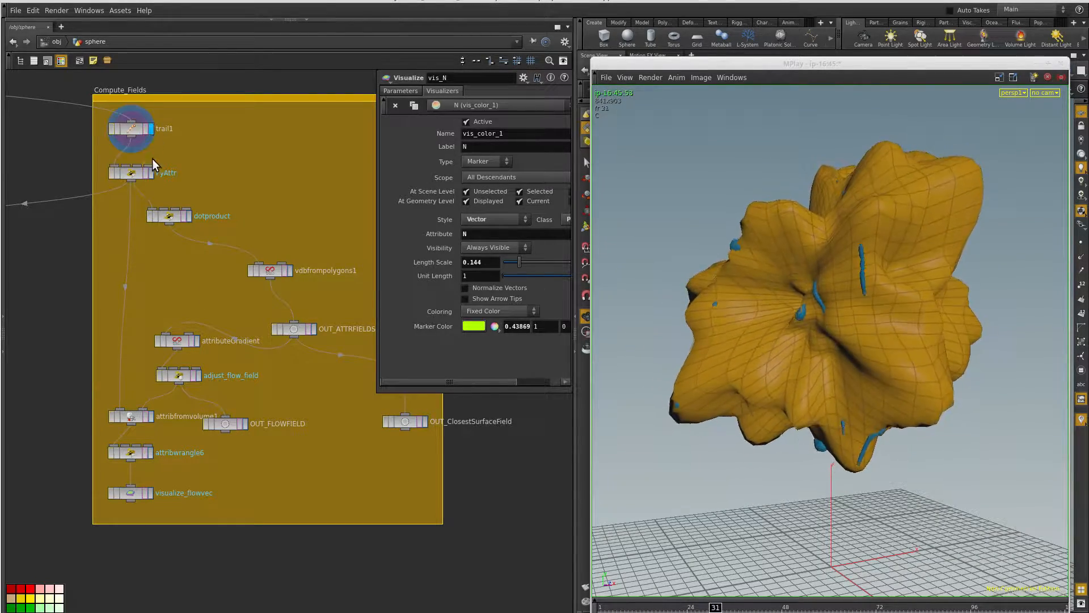
pyautogui.click(150, 176)
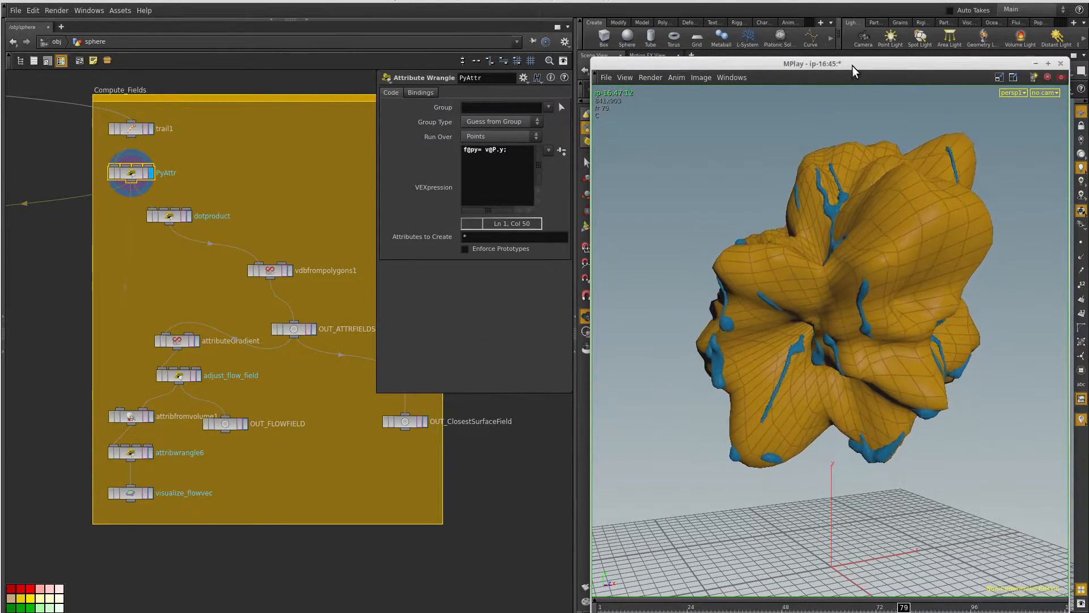
pyautogui.doubleClick(852, 66)
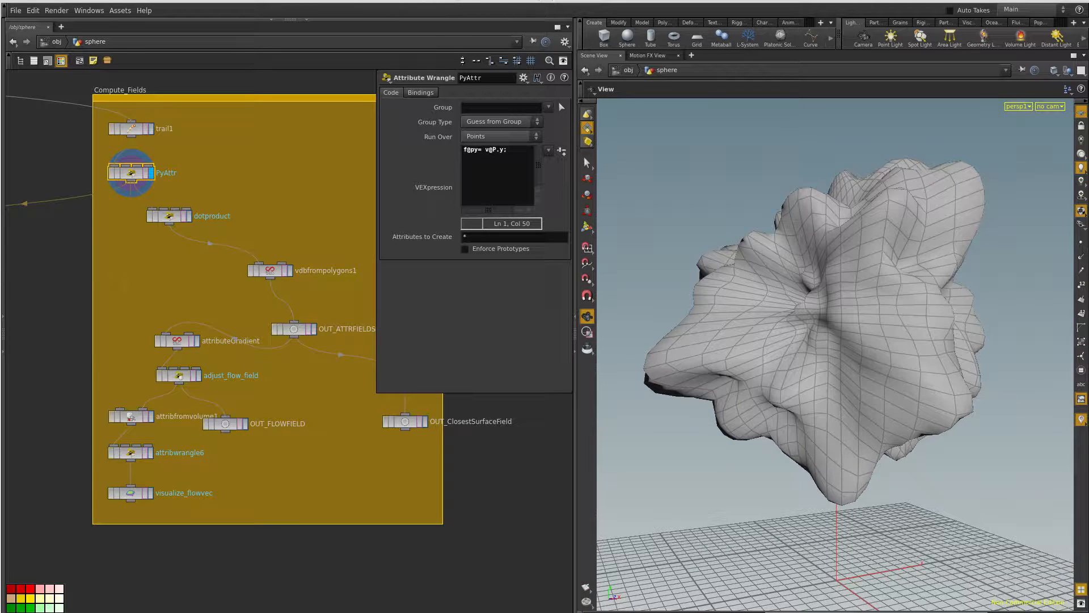
# Step: Examine the point normals on the deformed mesh from PyAttr, turning their viewport display on and off again
pyautogui.moveTo(188, 279); pyautogui.dragTo(253, 380, button='middle')
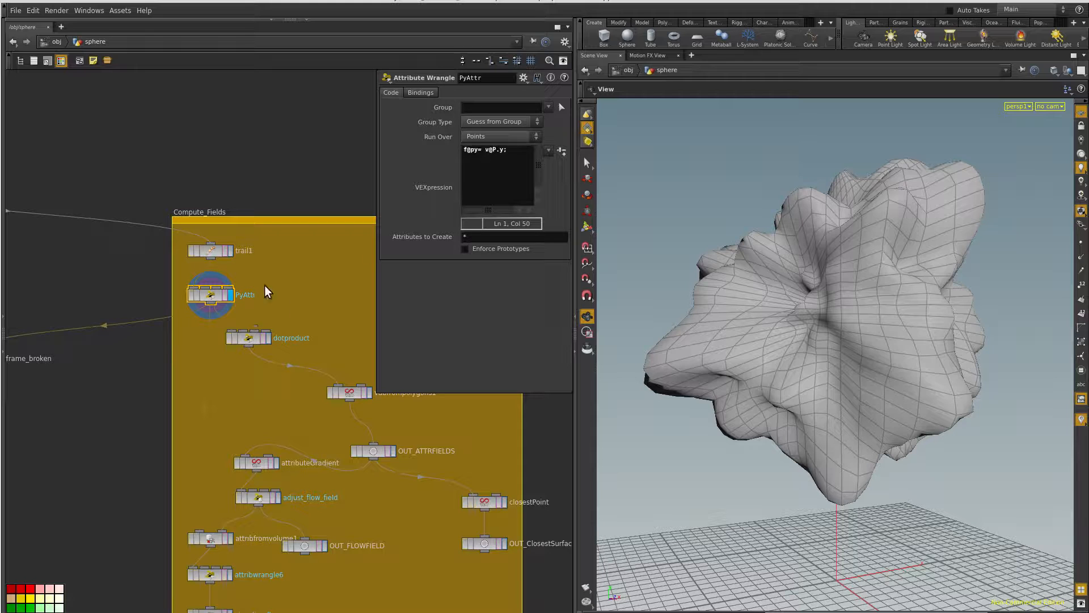
pyautogui.moveTo(316, 313); pyautogui.dragTo(246, 337, button='middle')
pyautogui.click(263, 335)
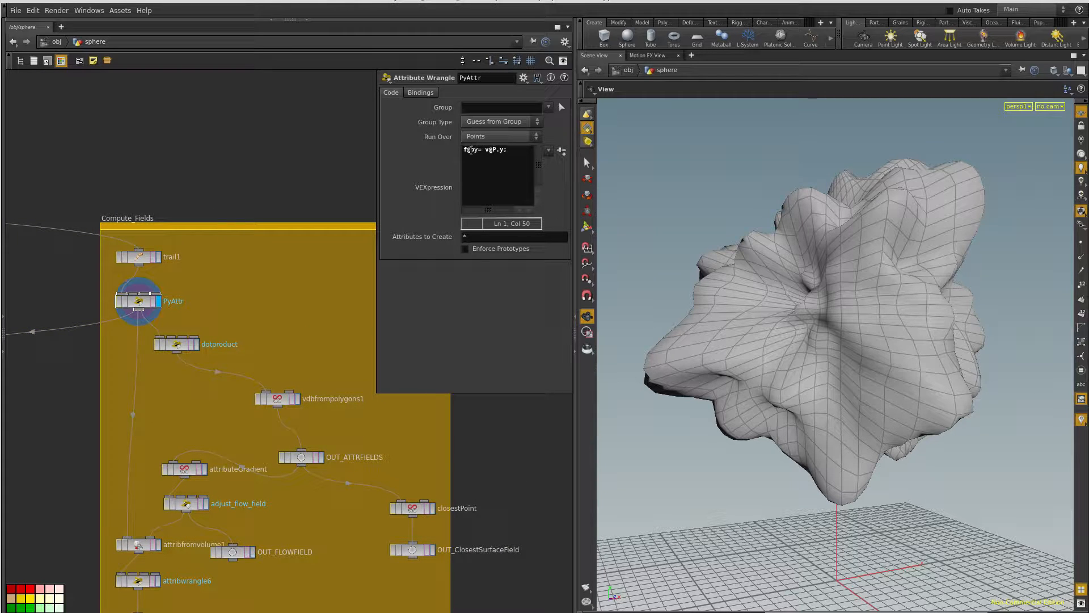
pyautogui.click(1082, 258)
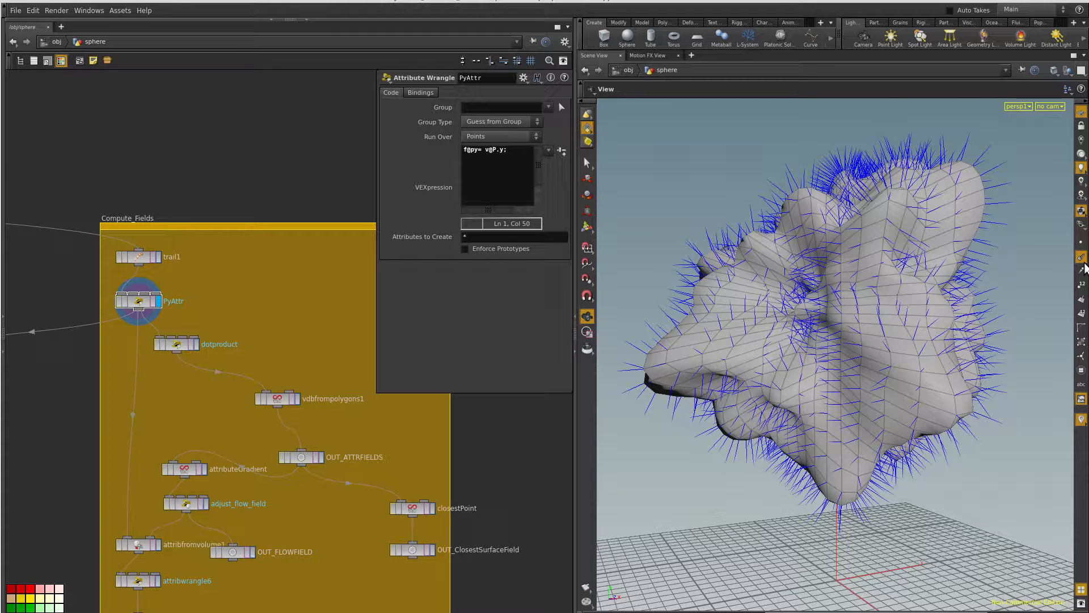
pyautogui.click(1082, 259)
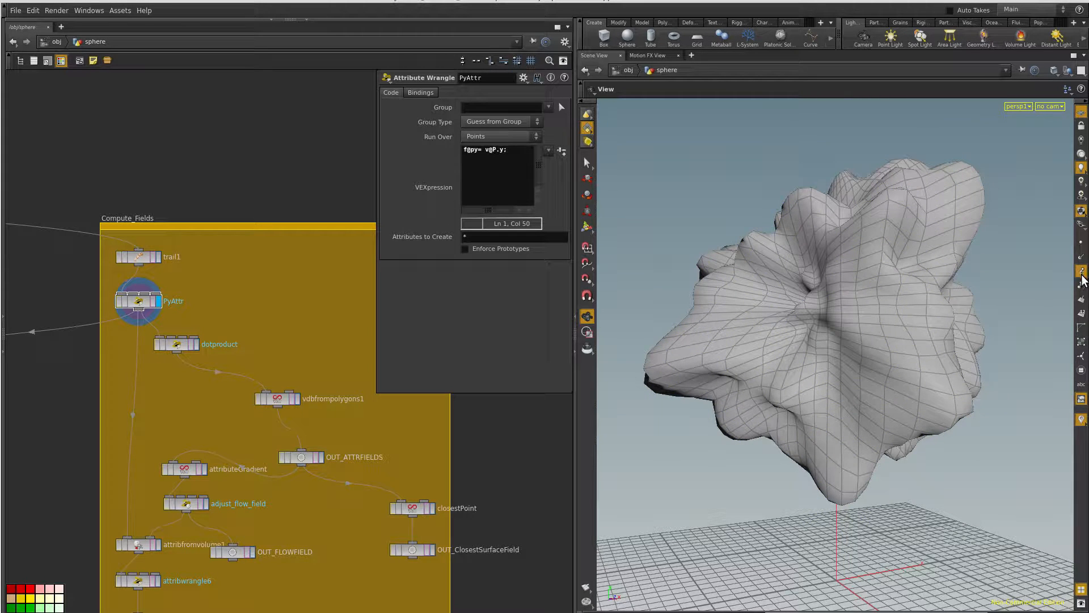
# Step: Add a PolyFrame node beside PyAttr, fed by PyAttr's output, and display it
pyautogui.click(140, 305)
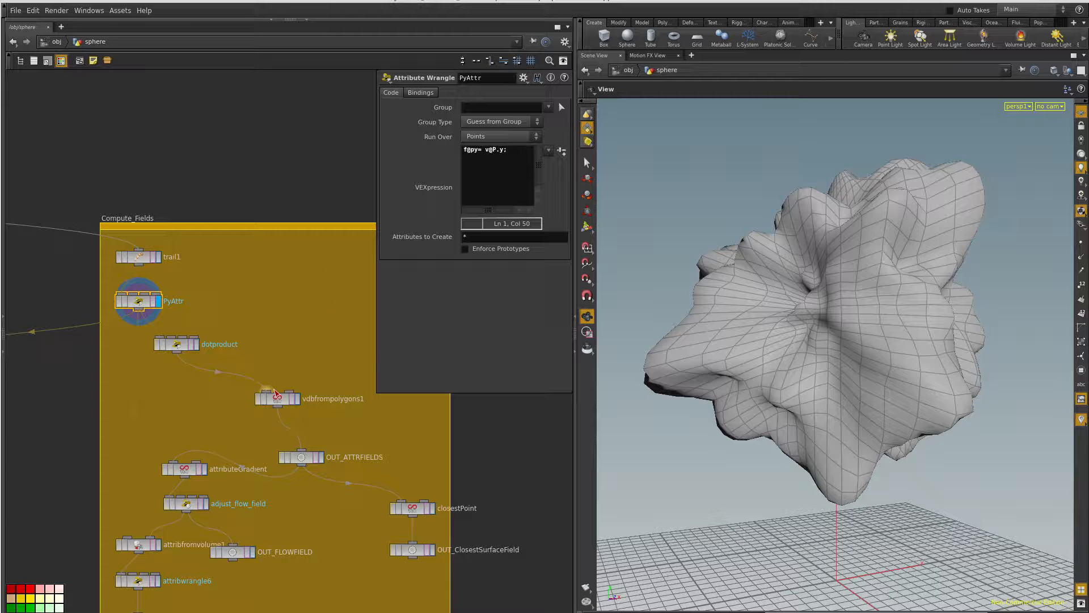
pyautogui.press('Tab')
pyautogui.write('attr')
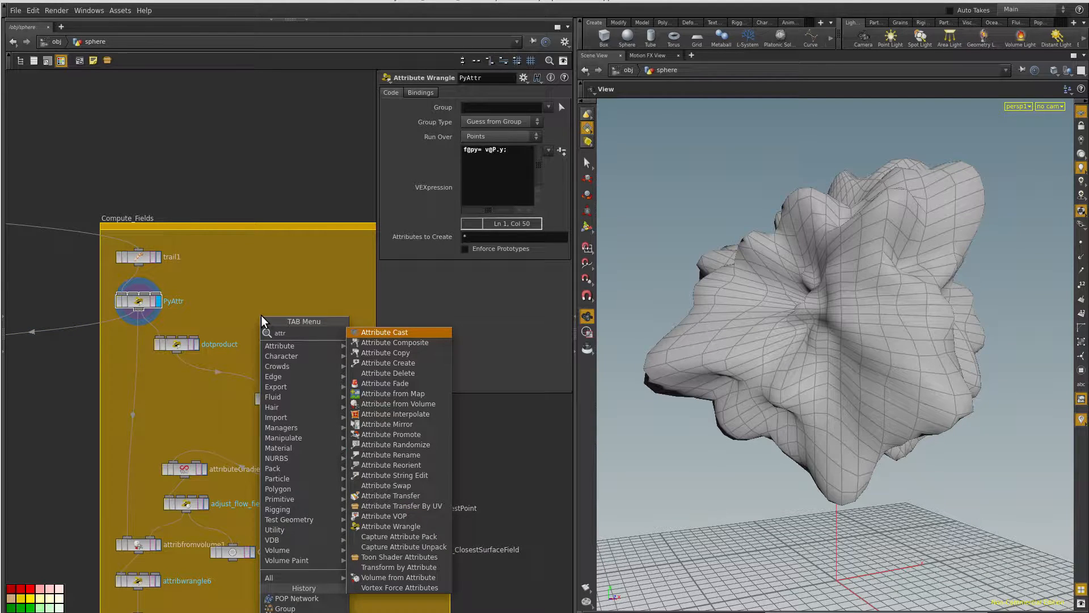
pyautogui.press('BackSpace')
pyautogui.press('BackSpace')
pyautogui.press('BackSpace')
pyautogui.press('BackSpace')
pyautogui.write('poly')
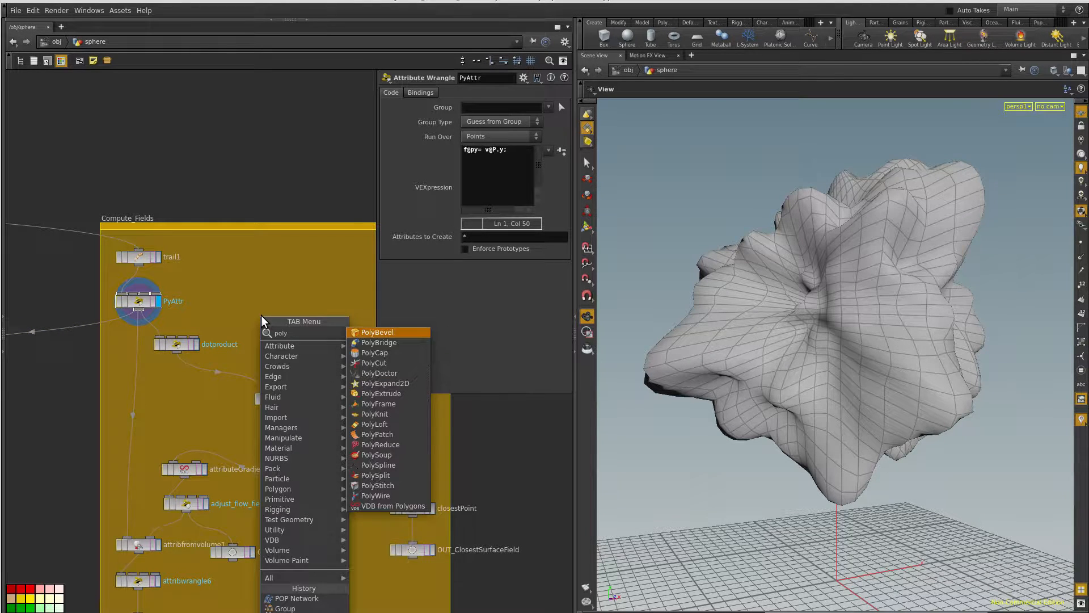
pyautogui.press('Down')
pyautogui.press('Down')
pyautogui.press('Down')
pyautogui.press('Down')
pyautogui.press('Down')
pyautogui.press('Down')
pyautogui.press('Down')
pyautogui.press('Return')
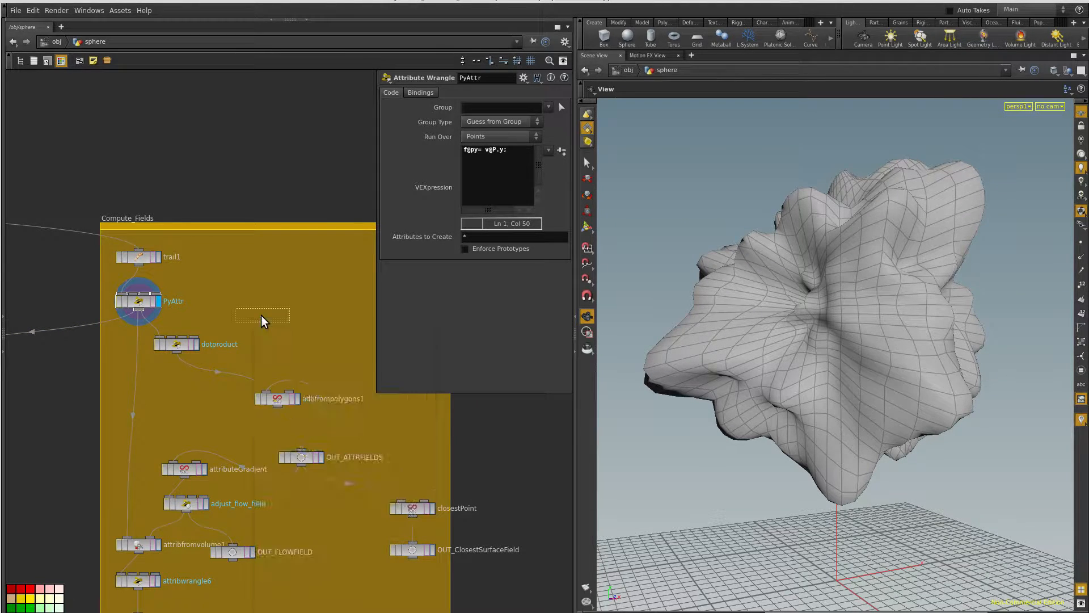
pyautogui.click(261, 315)
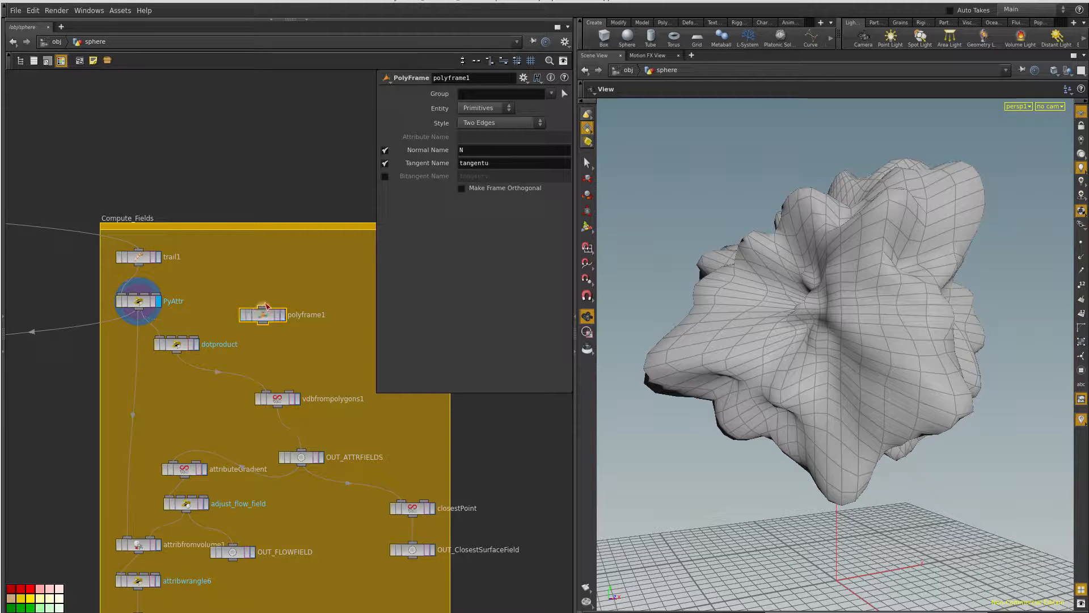
pyautogui.click(283, 315)
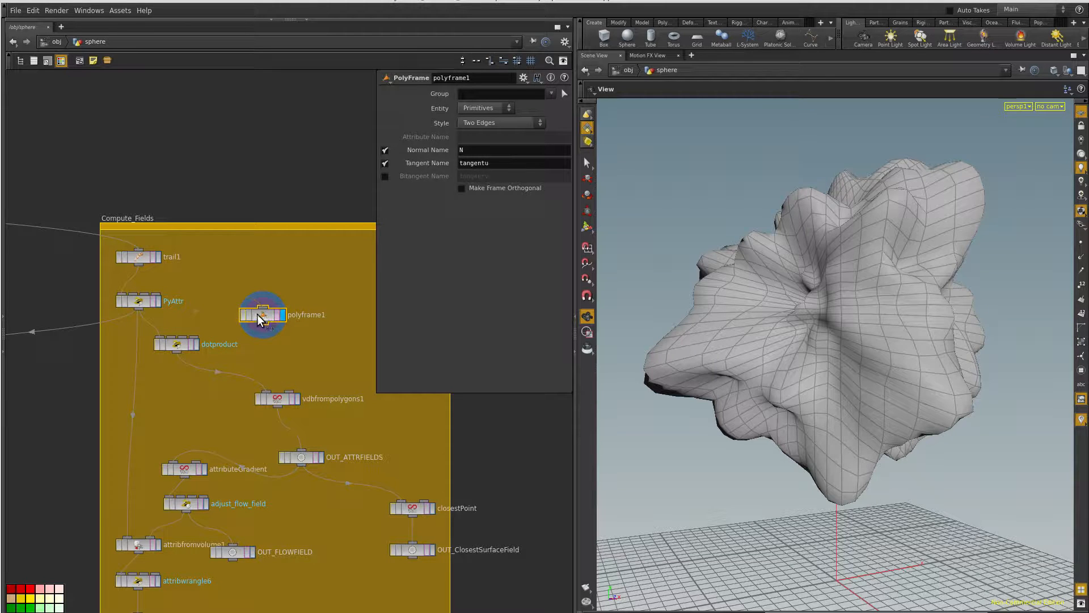
# Step: Set the PolyFrame style to Attribute Gradient with py as the attribute name
pyautogui.click(487, 122)
pyautogui.click(488, 188)
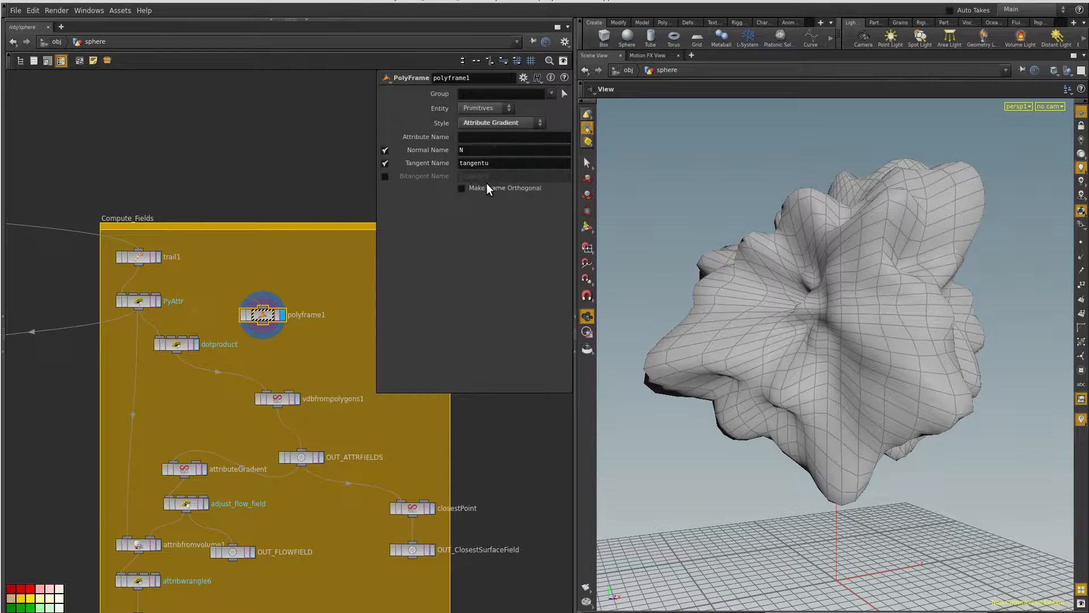
pyautogui.click(464, 137)
pyautogui.write('py')
# Step: Check the PolyFrame's node information and the PyAttr code, and set the PolyFrame's entity to Points
pyautogui.middleClick(265, 316)
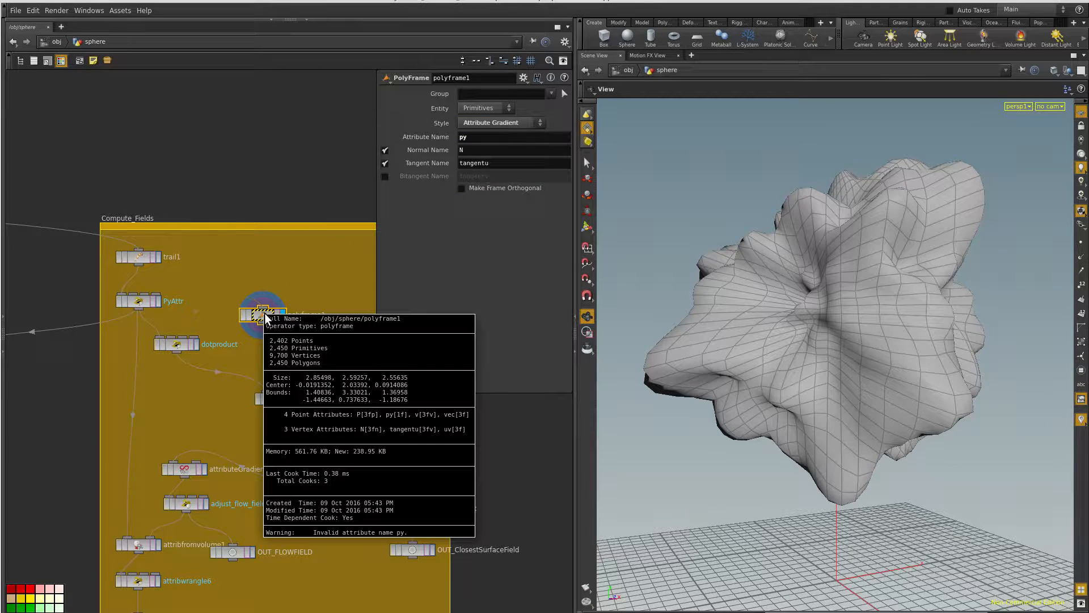
pyautogui.click(152, 303)
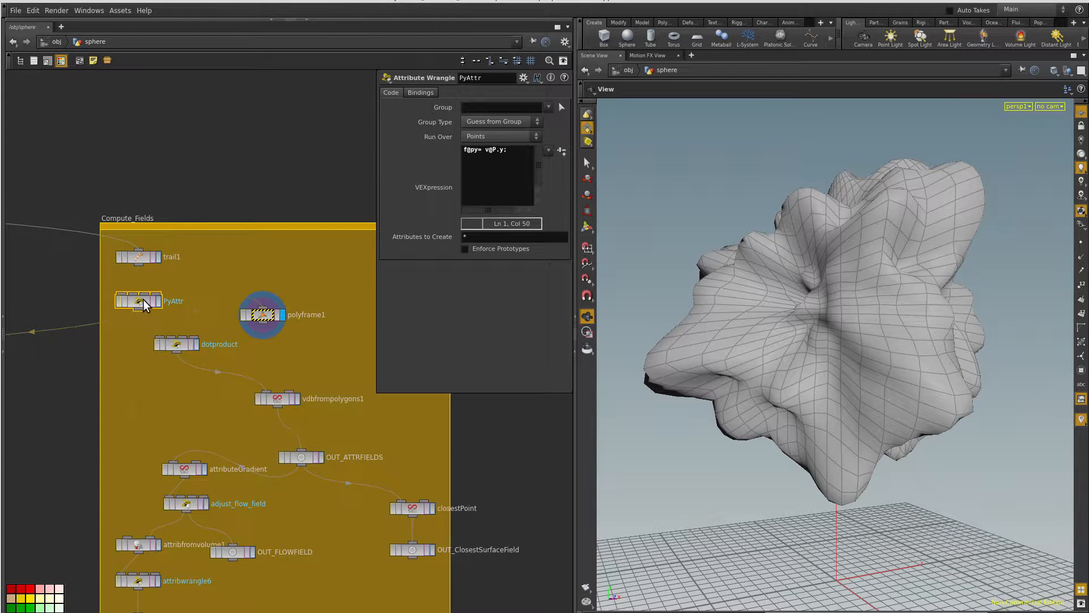
pyautogui.click(262, 315)
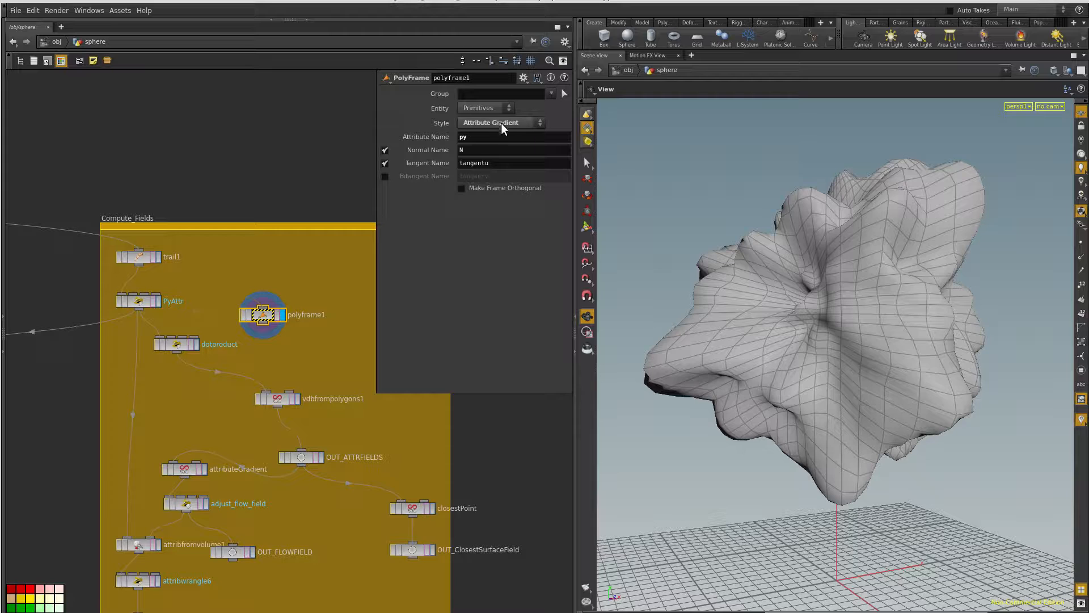
pyautogui.click(469, 109)
pyautogui.click(469, 126)
# Step: Review the surface attributes of vdbfrompolygons1 and the full VEX code of the dotproduct wrangle, displaying each node
pyautogui.moveTo(201, 332); pyautogui.dragTo(207, 254, button='middle')
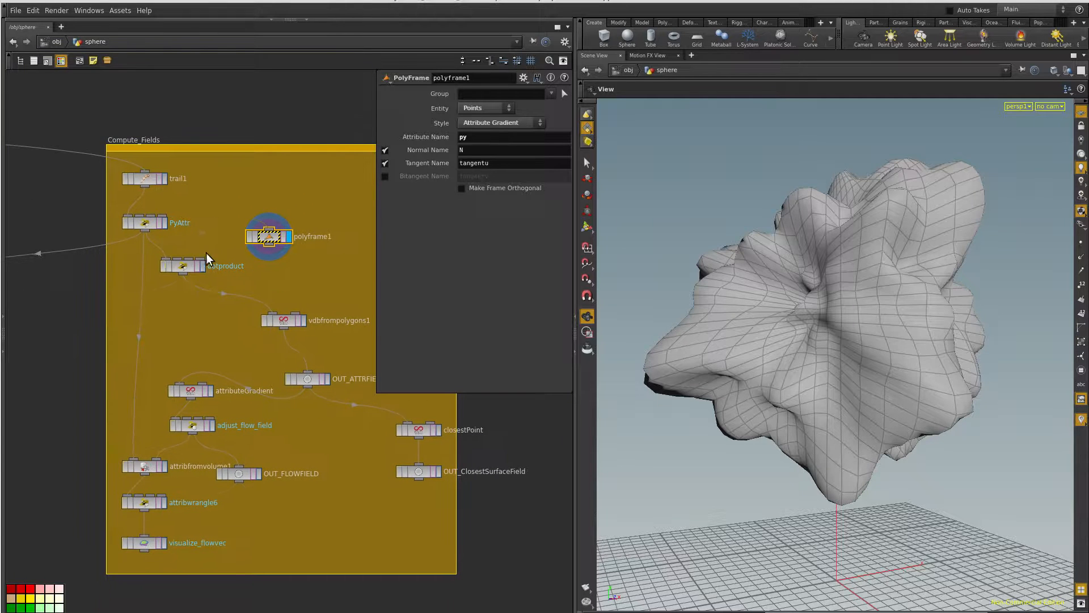
pyautogui.click(304, 320)
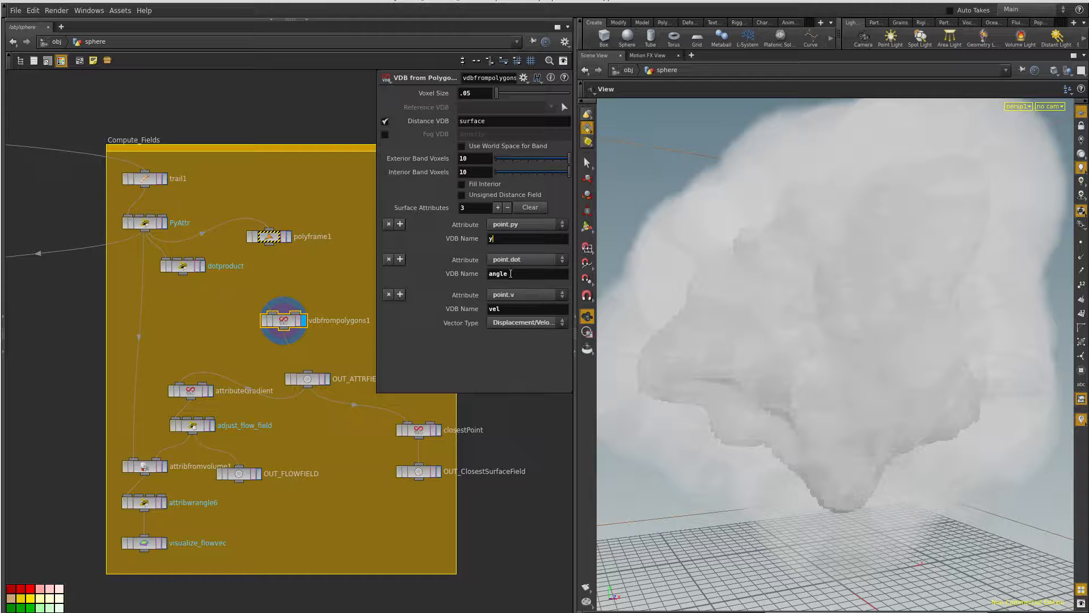
pyautogui.click(203, 267)
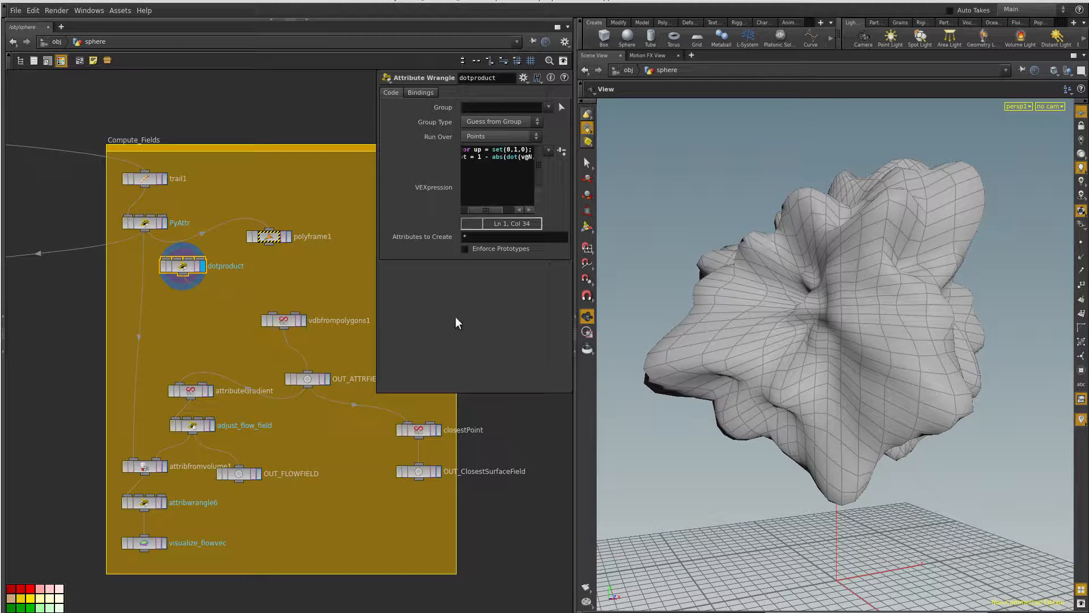
pyautogui.moveTo(376, 392); pyautogui.dragTo(325, 401)
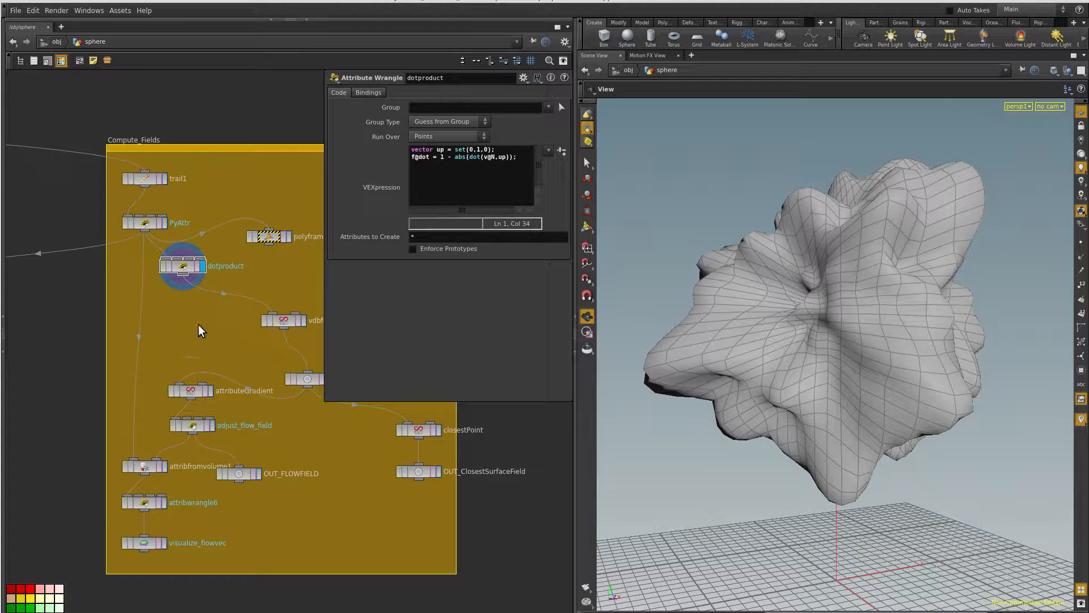
# Step: Add a Color node below dotproduct, connect it to dotproduct's output and display it
pyautogui.press('Tab')
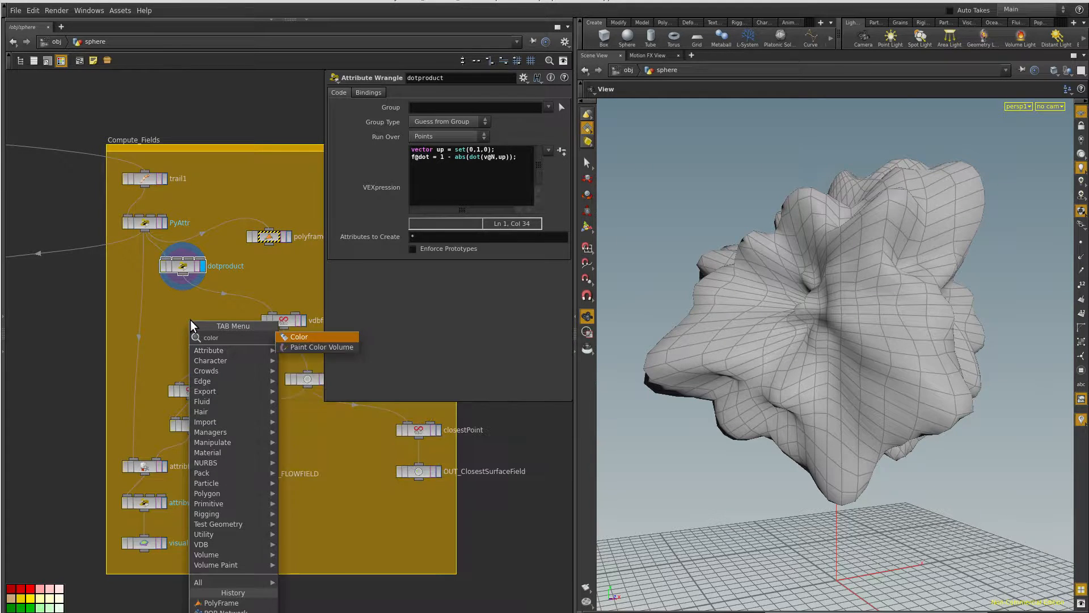
pyautogui.press('Return')
pyautogui.click(189, 319)
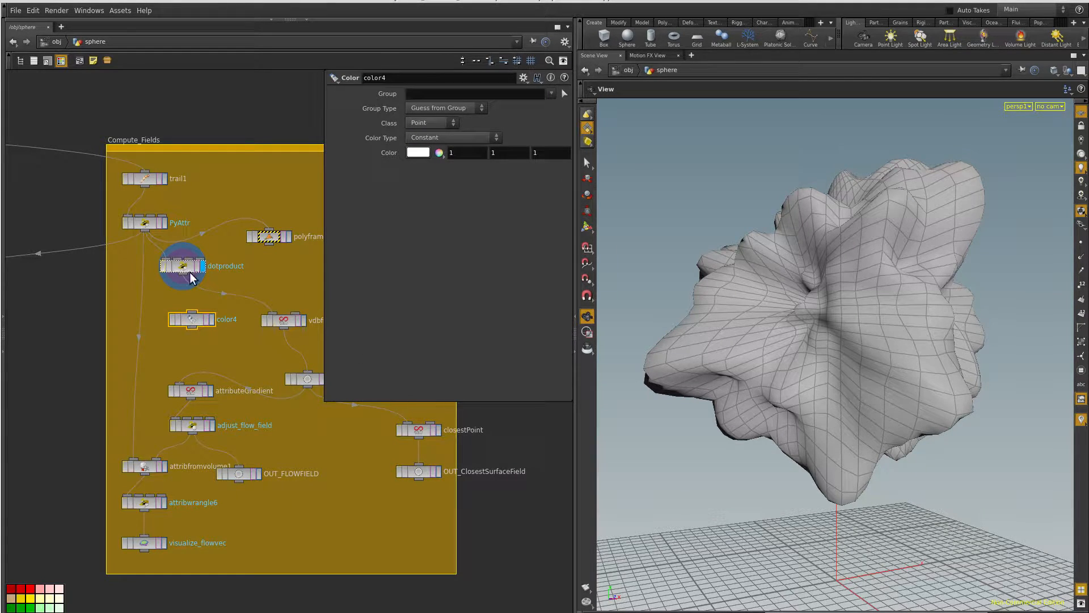
pyautogui.click(186, 275)
pyautogui.click(209, 321)
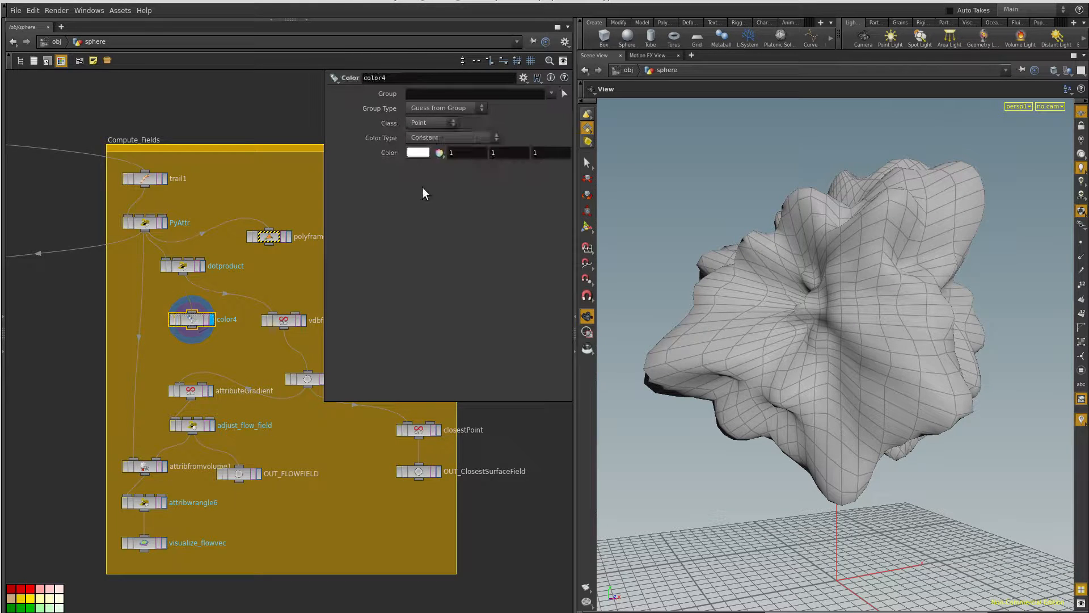
# Step: Set the Color node's color type to Ramp from Attribute, using the dot attribute
pyautogui.click(412, 139)
pyautogui.click(424, 179)
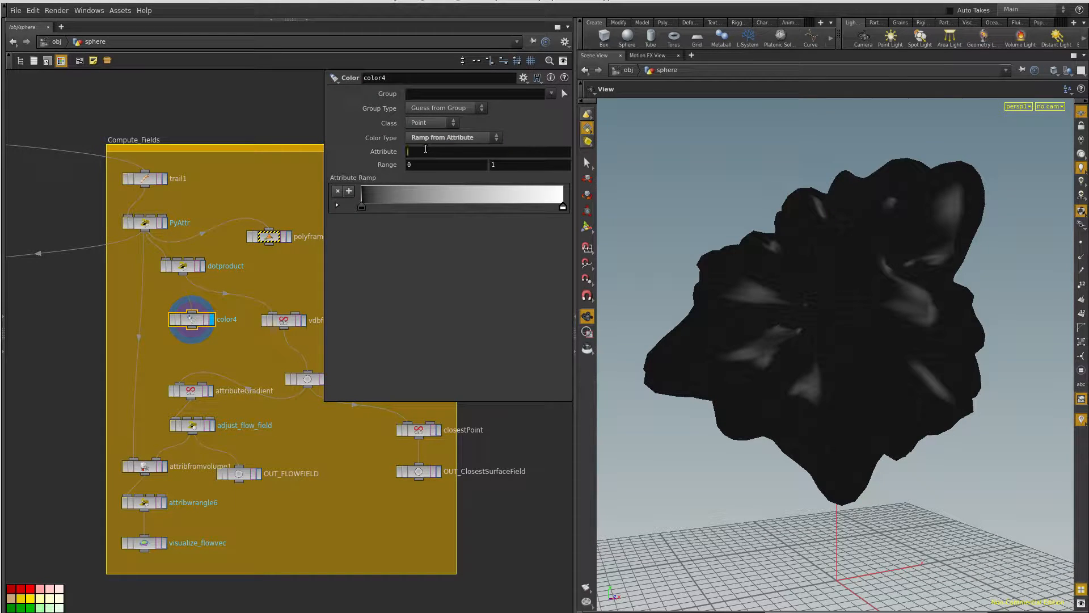
pyautogui.click(418, 145)
pyautogui.write('dot')
pyautogui.press('Return')
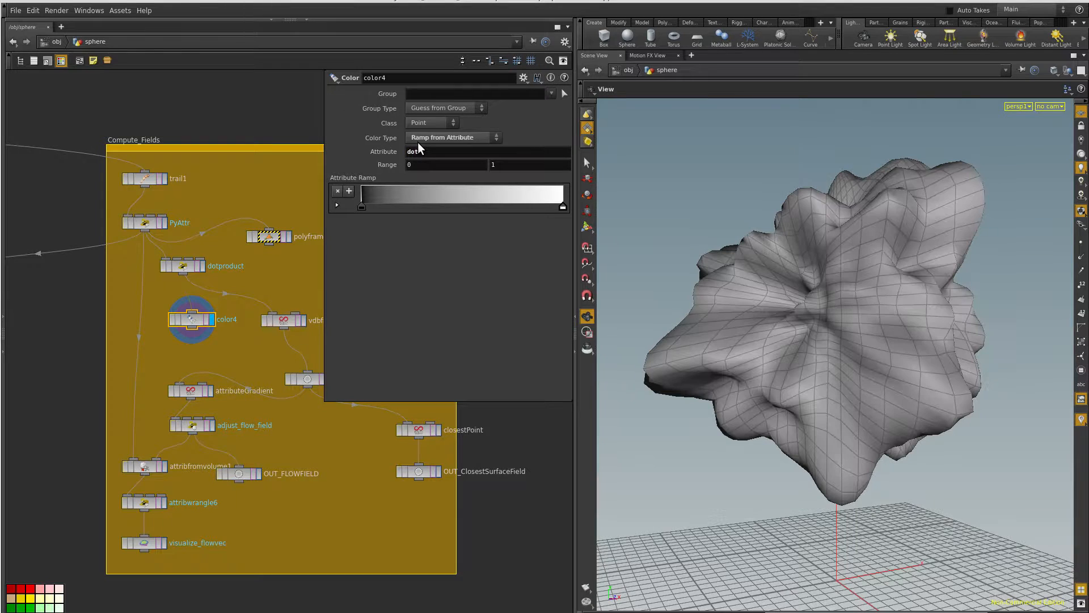
# Step: Move the ramp's black and white stops close together near its middle and inspect the sharpened mask around the mesh
pyautogui.moveTo(362, 206); pyautogui.dragTo(428, 205)
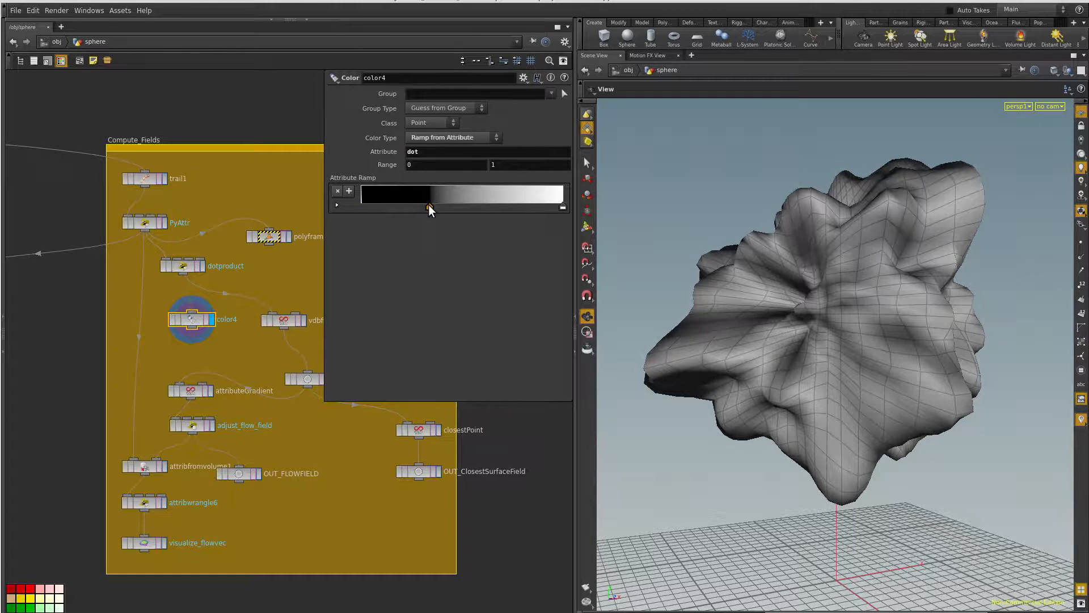
pyautogui.moveTo(562, 207); pyautogui.dragTo(475, 211)
pyautogui.moveTo(851, 318); pyautogui.dragTo(854, 339)
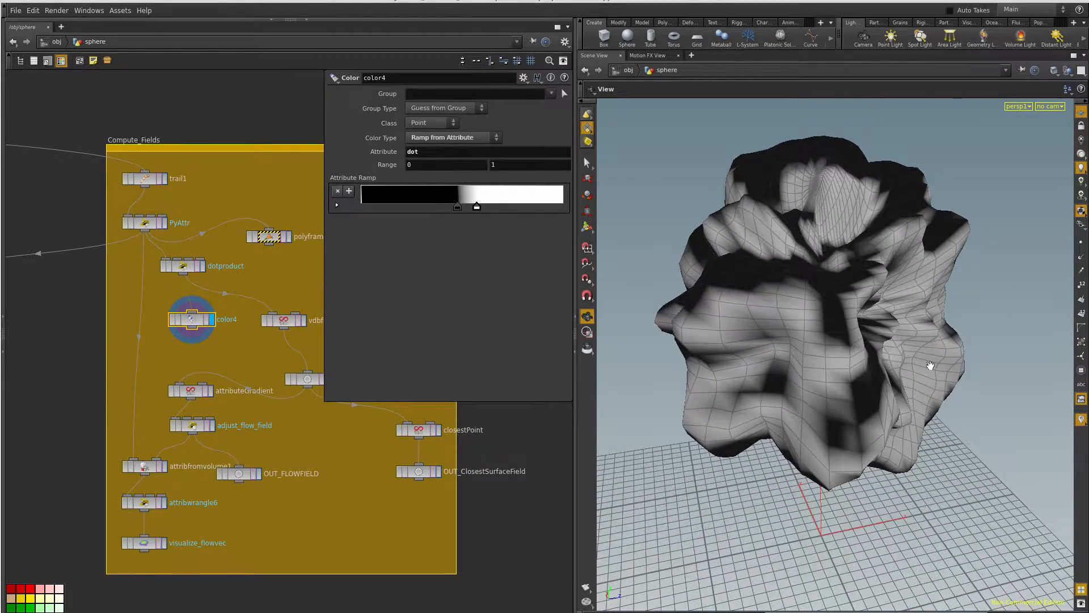
pyautogui.moveTo(930, 365); pyautogui.dragTo(848, 280)
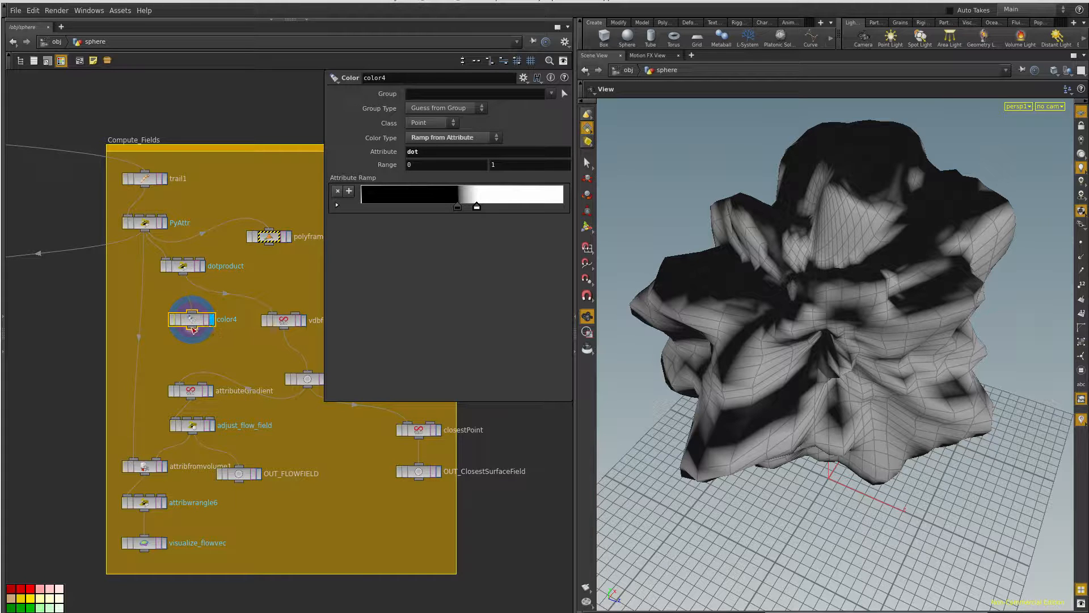
# Step: Compare the mesh with the Color node bypassed and active, and rename the node vis_dot
pyautogui.click(171, 319)
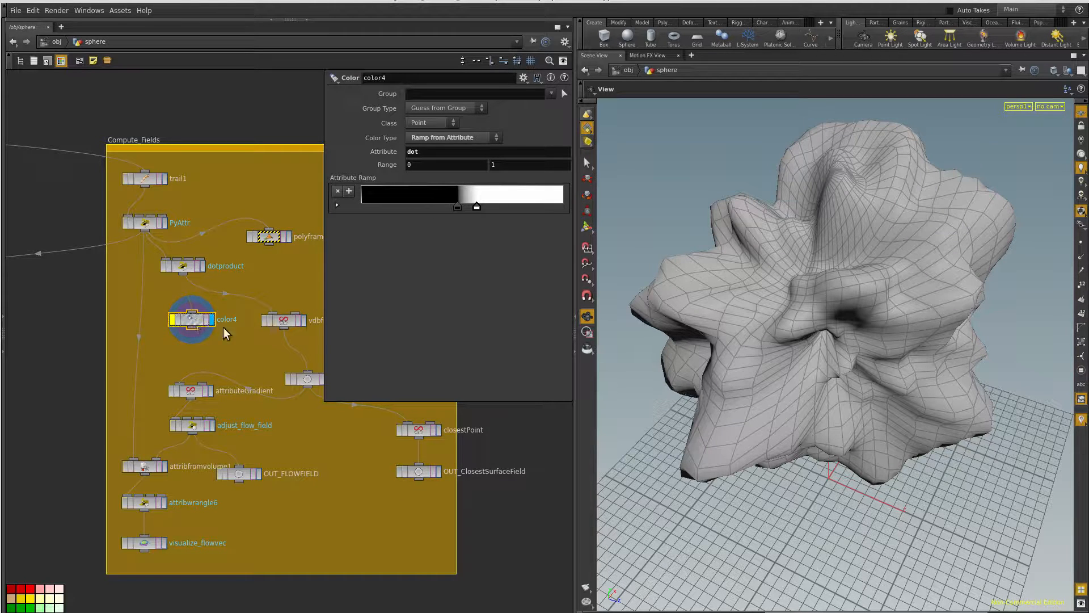
pyautogui.click(172, 319)
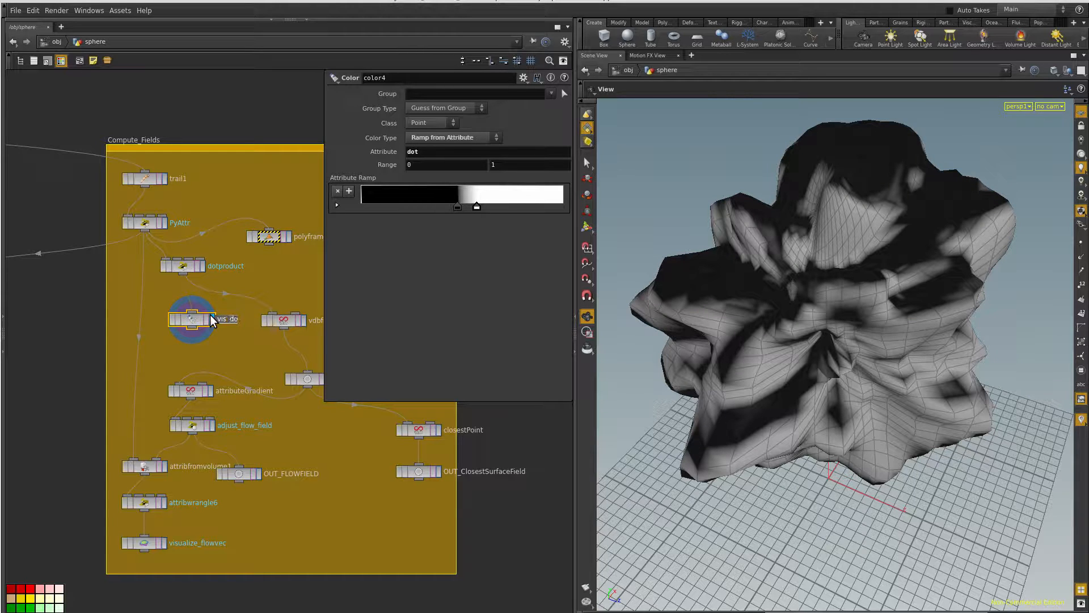
pyautogui.write('t')
pyautogui.press('Return')
# Step: Review the settings of vdbfrompolygons1, then display the OUT_ATTRFIELDS null and place it directly below that node
pyautogui.moveTo(141, 325); pyautogui.dragTo(70, 300, button='middle')
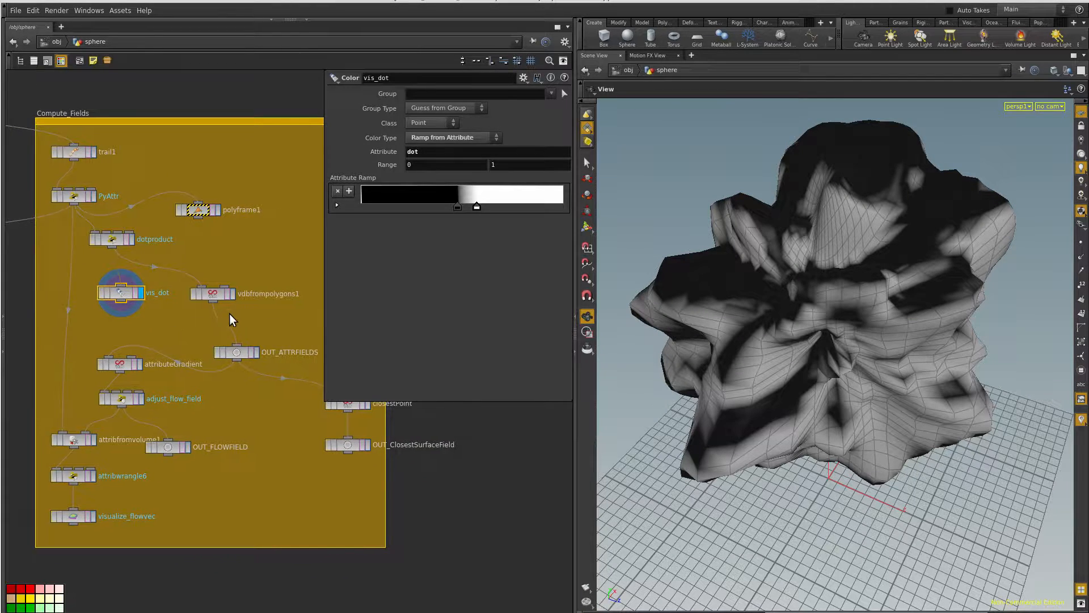
pyautogui.click(217, 296)
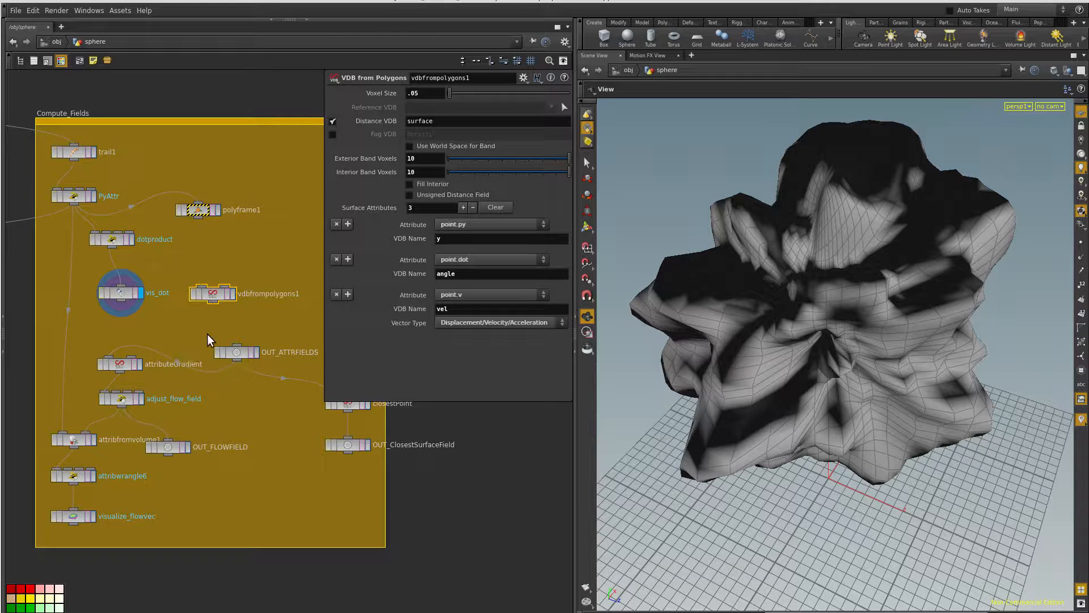
pyautogui.click(256, 352)
pyautogui.moveTo(237, 353); pyautogui.dragTo(213, 334)
# Step: Display the attributeGradient VDB Analysis node and show its parameters
pyautogui.click(138, 364)
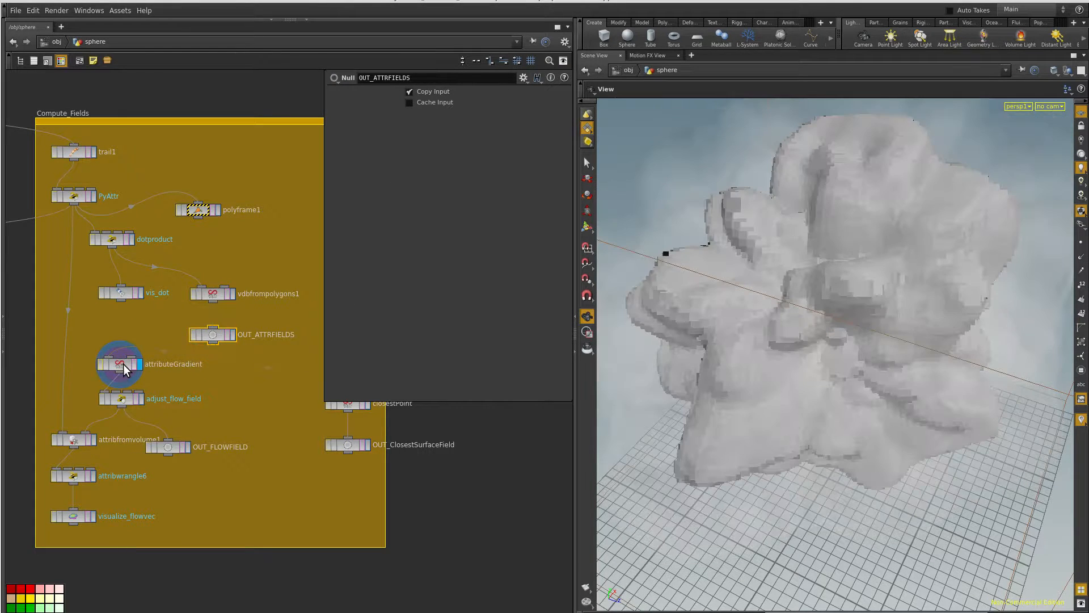
pyautogui.click(120, 365)
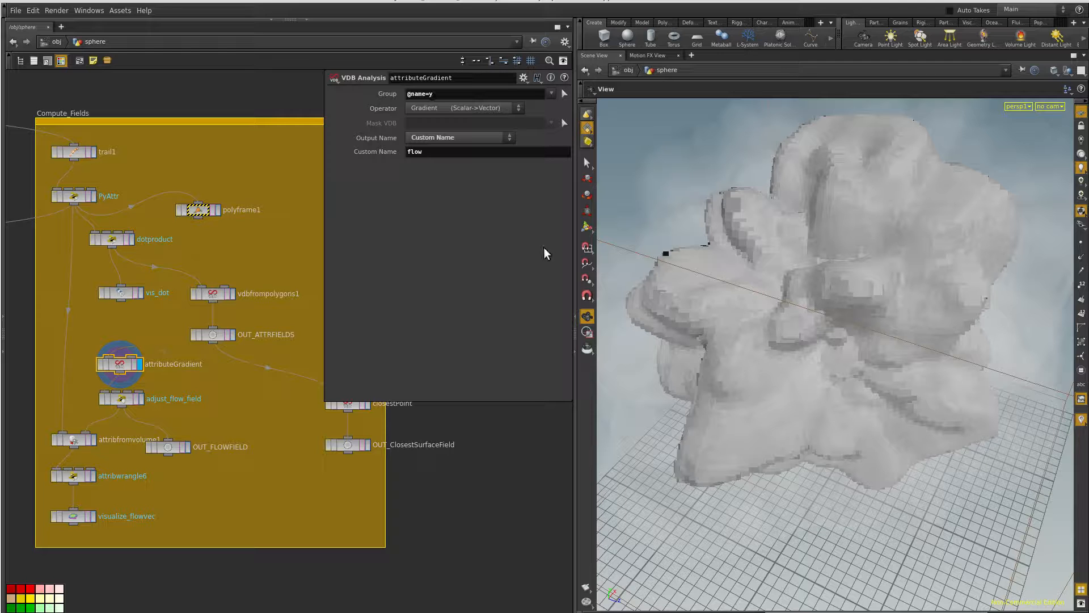
# Step: Display the adjust_flow_field Volume Wrangle and widen its parameter area to read the full VEXpression
pyautogui.moveTo(870, 401); pyautogui.dragTo(823, 401)
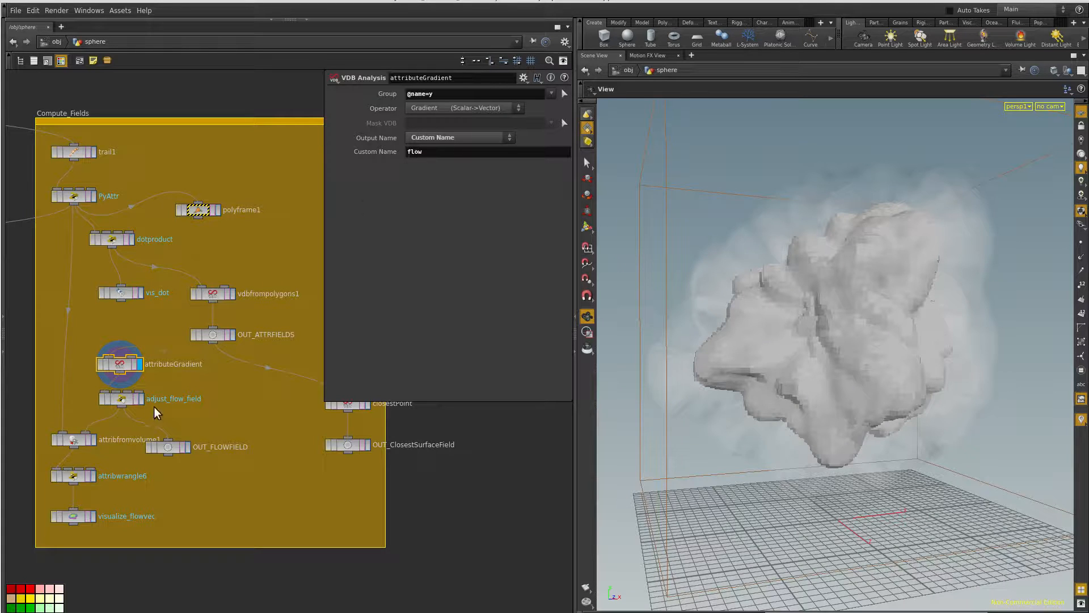
pyautogui.click(142, 398)
pyautogui.click(124, 402)
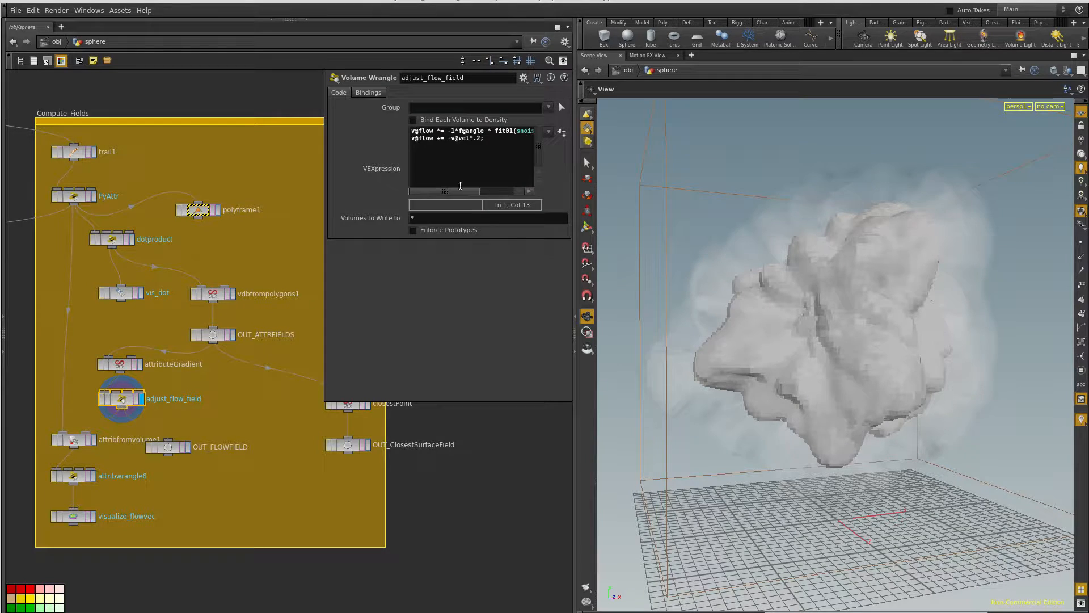
pyautogui.moveTo(328, 404); pyautogui.dragTo(225, 411)
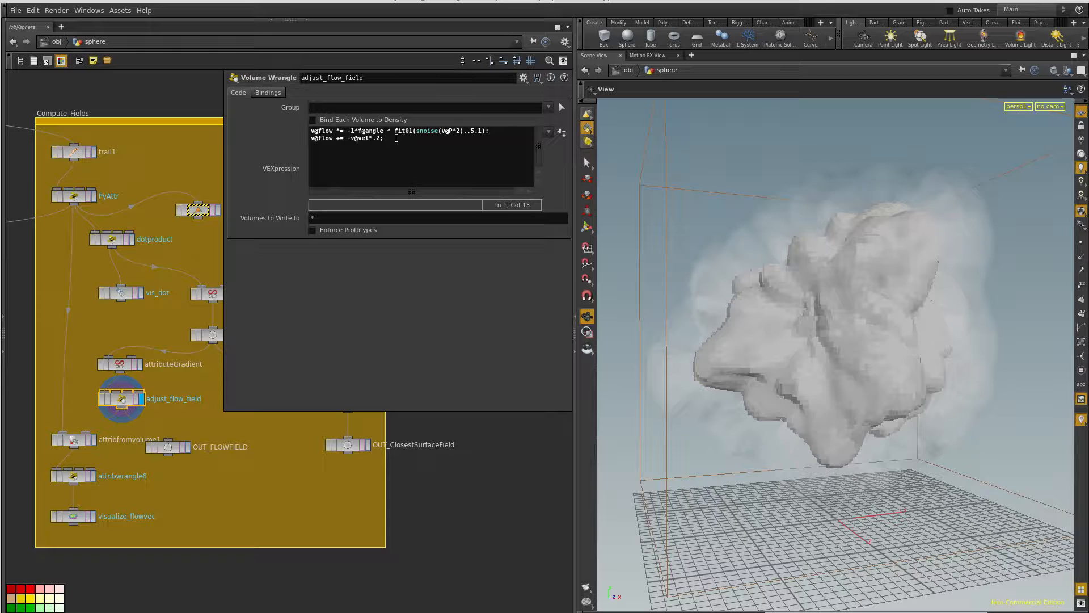
# Step: Comment out both v@flow lines in the VEXpression of adjust_flow_field
pyautogui.click(311, 131)
pyautogui.write('//')
pyautogui.click(311, 139)
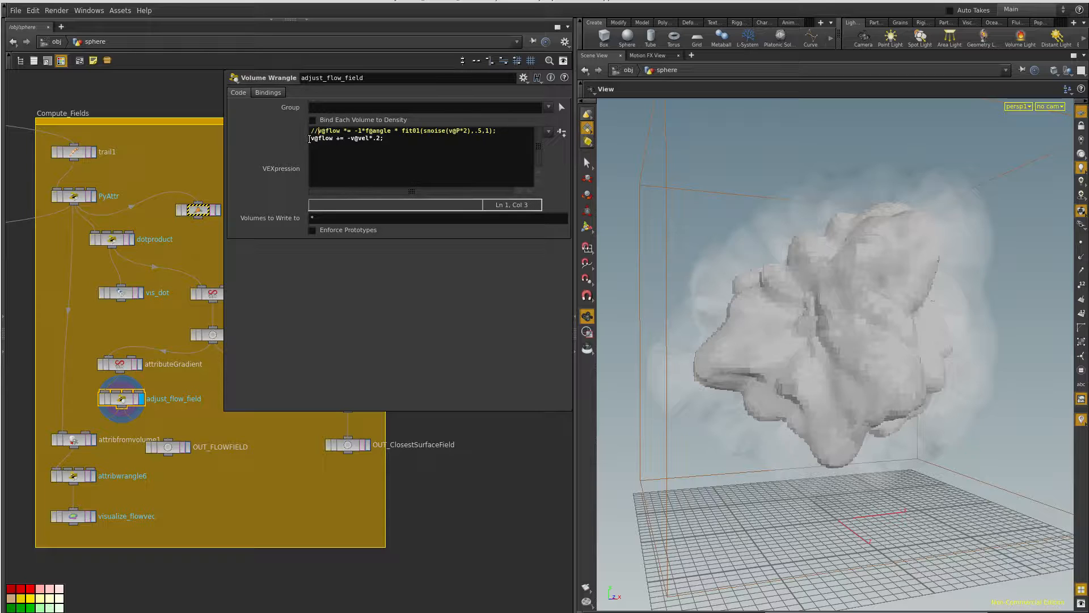
pyautogui.write('//')
# Step: Display attribfromvolume1, then display visualize_flowvec and show its visualizer settings
pyautogui.click(91, 440)
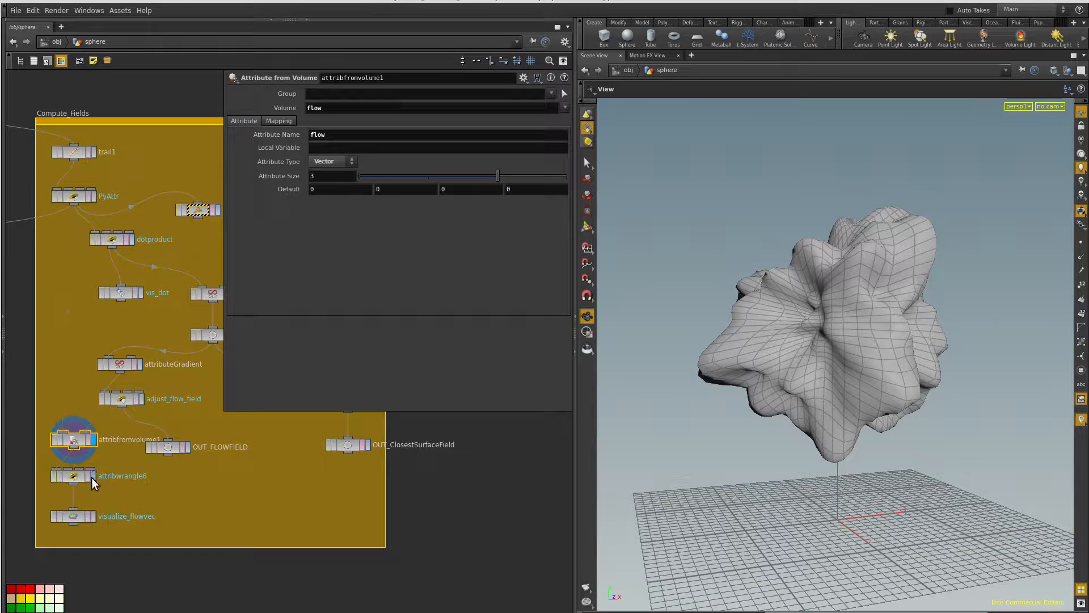
pyautogui.click(90, 515)
pyautogui.click(77, 516)
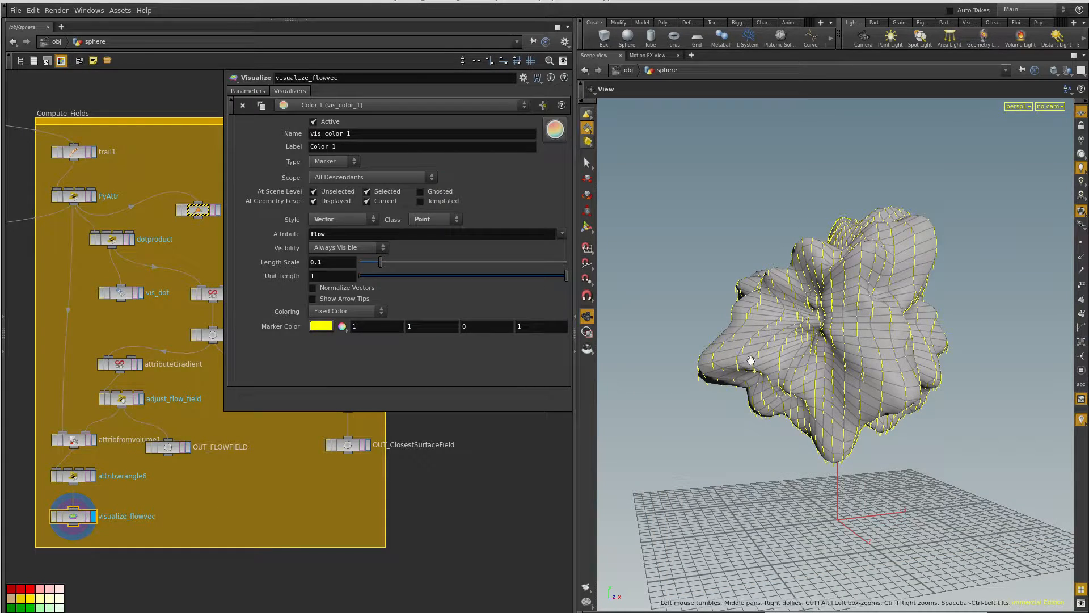
# Step: Examine the yellow flow vectors on the deformed sphere up close and from several sides, including the crevices and bulges
pyautogui.scroll(10, 754, 360)
pyautogui.moveTo(879, 338); pyautogui.dragTo(874, 294)
pyautogui.moveTo(807, 180); pyautogui.dragTo(812, 219)
pyautogui.moveTo(904, 304); pyautogui.dragTo(921, 287)
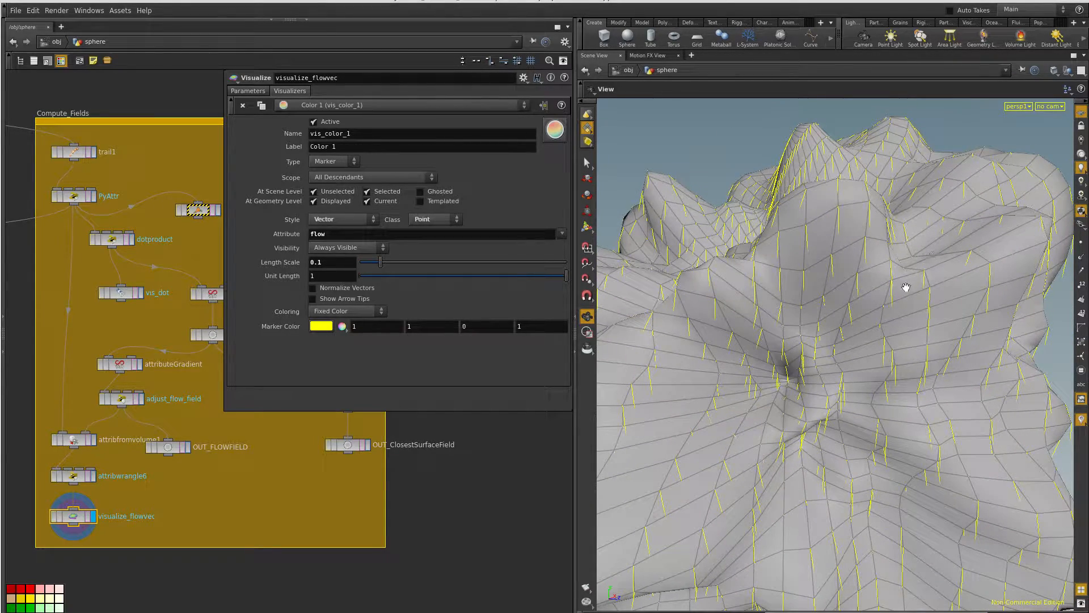
pyautogui.moveTo(798, 437); pyautogui.dragTo(825, 366)
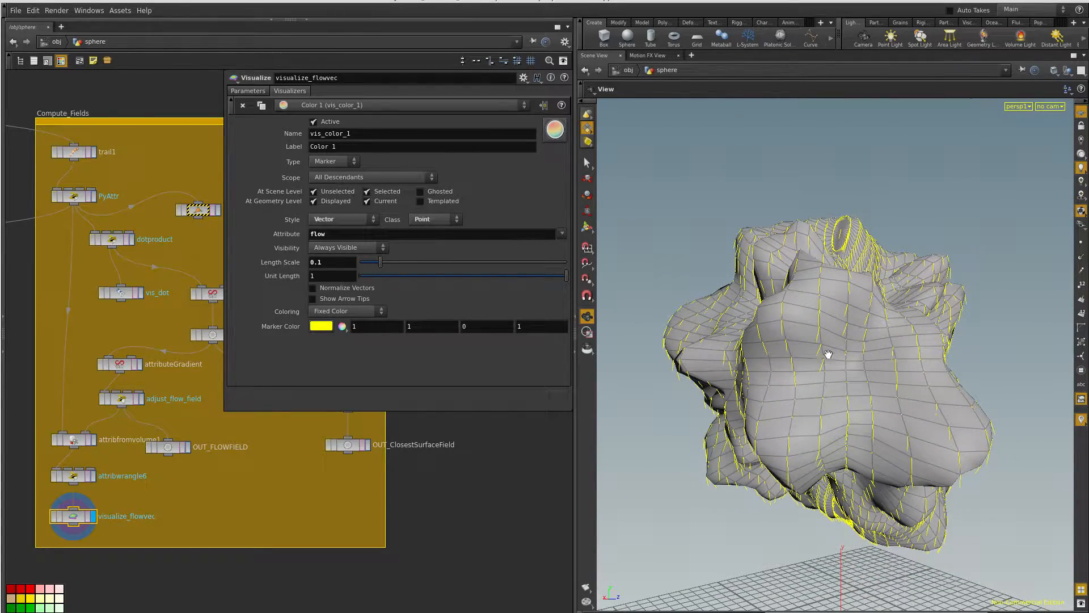
pyautogui.moveTo(849, 349); pyautogui.dragTo(863, 374)
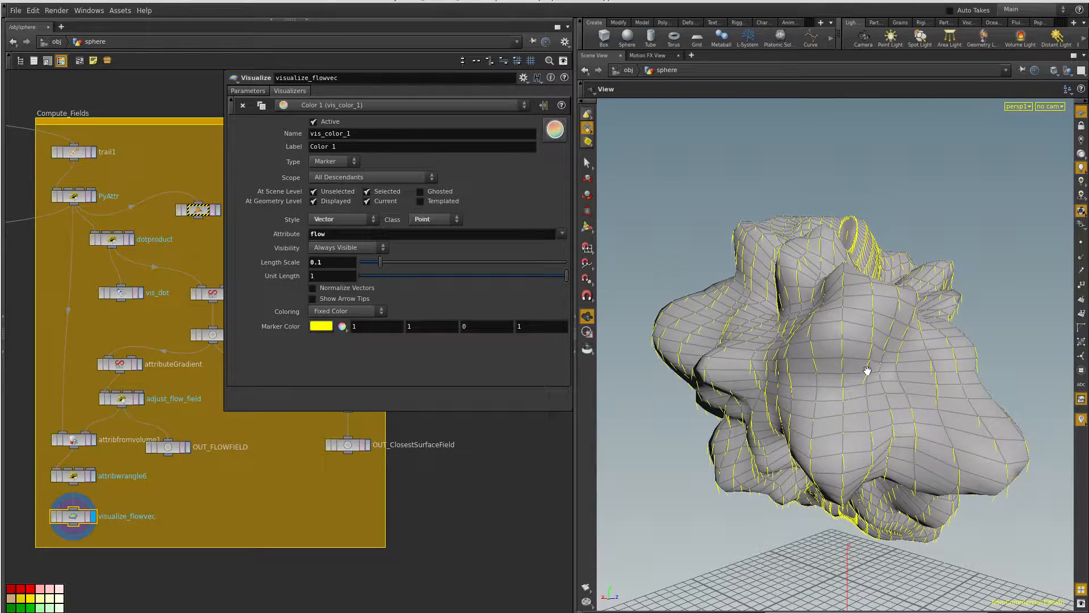
pyautogui.moveTo(881, 370); pyautogui.dragTo(873, 376)
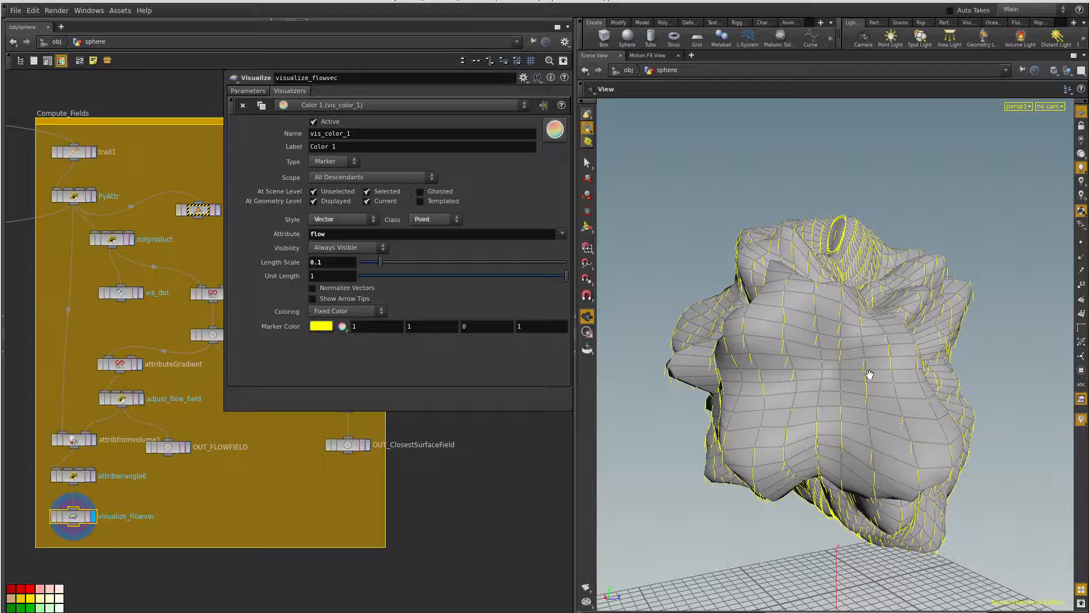
pyautogui.moveTo(874, 478); pyautogui.dragTo(797, 198)
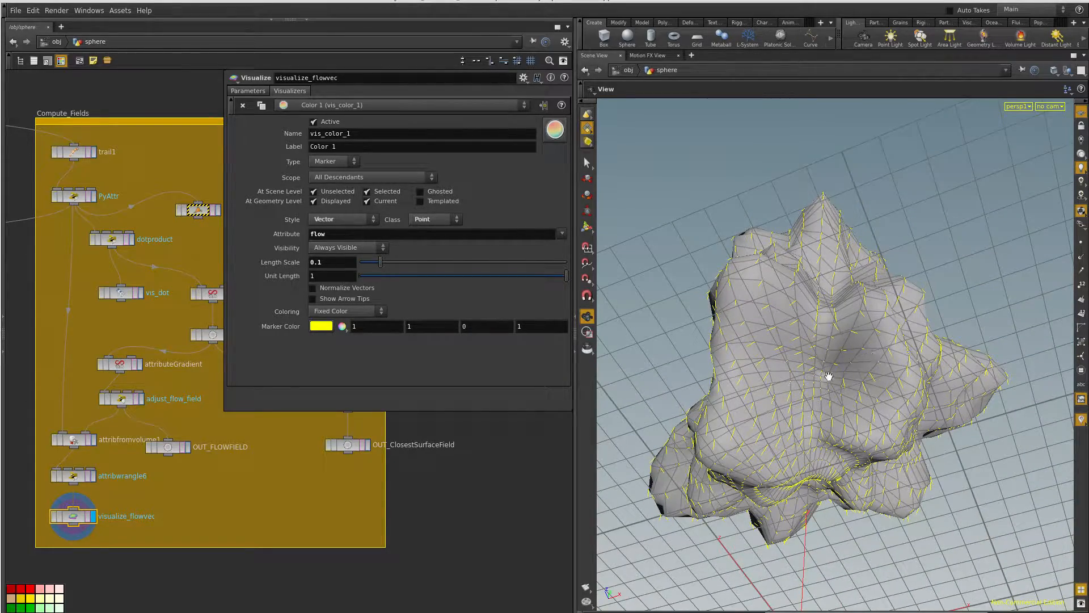
pyautogui.moveTo(897, 393); pyautogui.dragTo(843, 354)
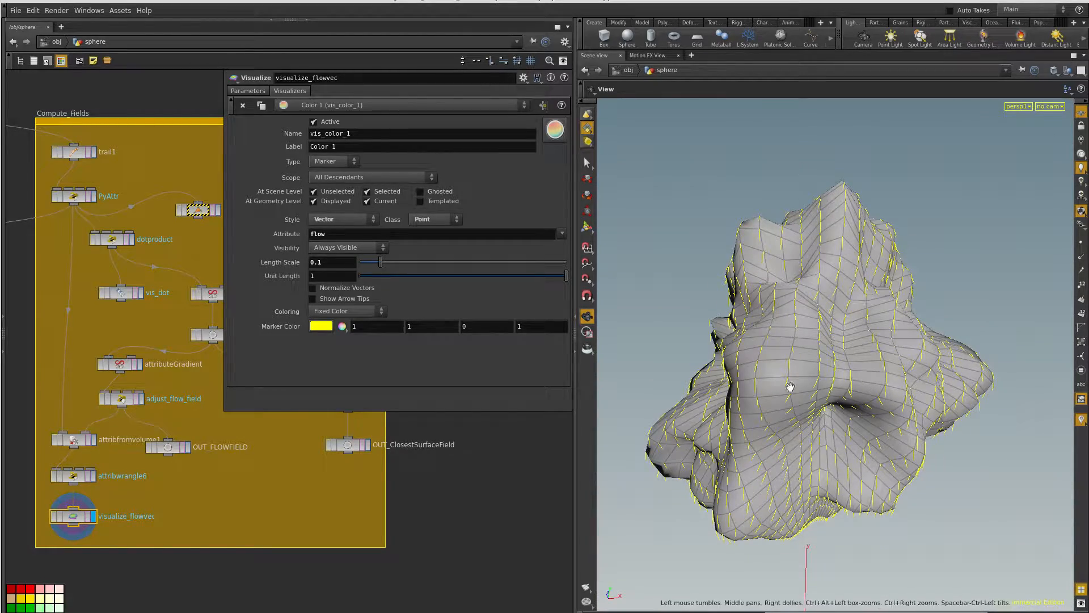
pyautogui.moveTo(790, 384); pyautogui.dragTo(816, 296)
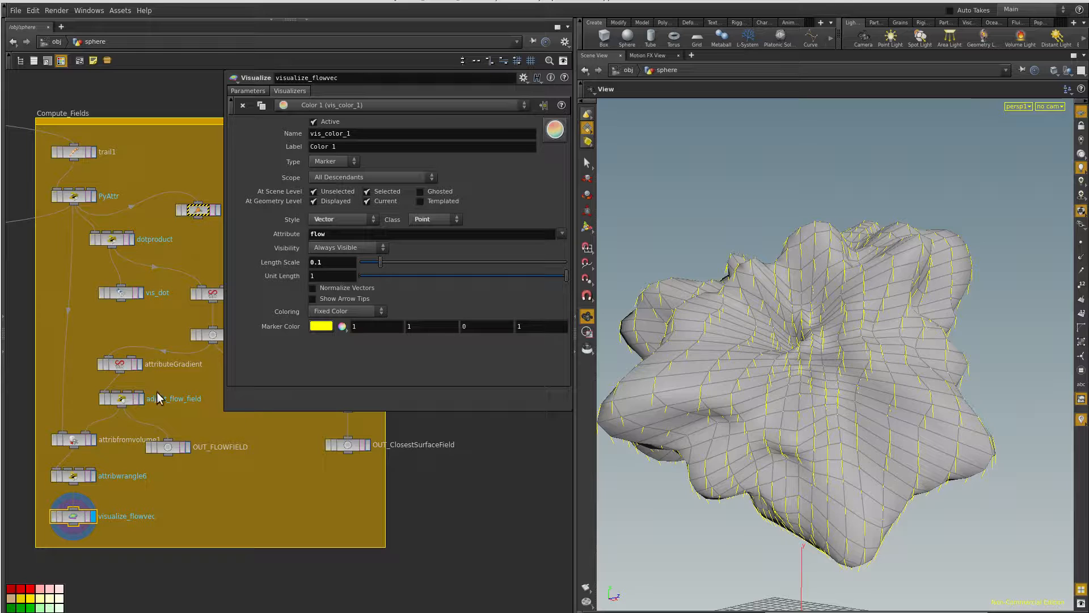
# Step: Uncomment both v@flow lines in adjust_flow_field one after the other, compare the flow vectors, and narrow the parameter area
pyautogui.click(124, 400)
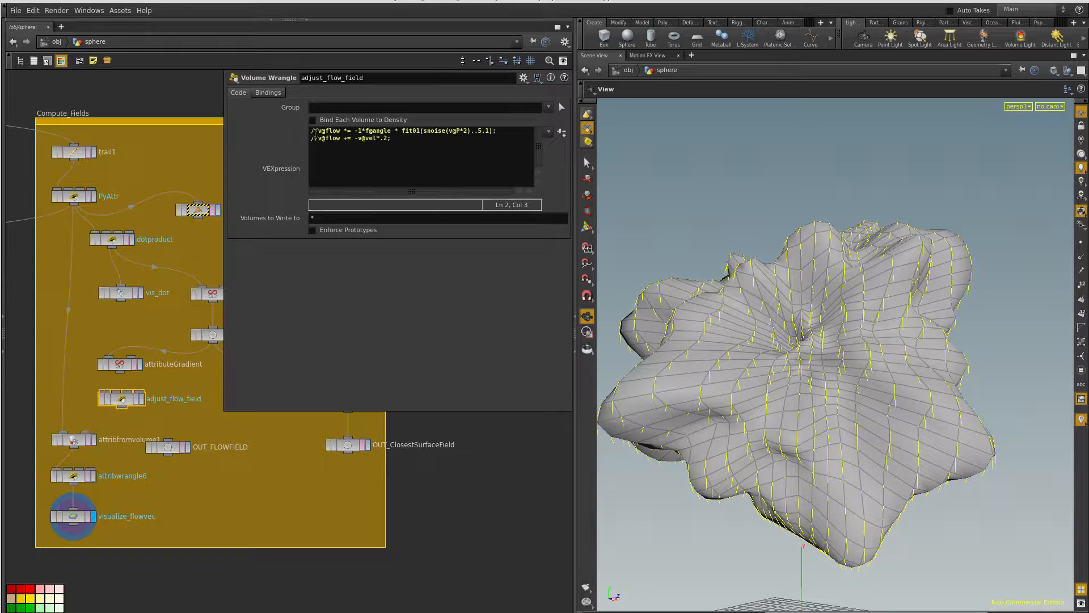
pyautogui.press('BackSpace')
pyautogui.press('Delete')
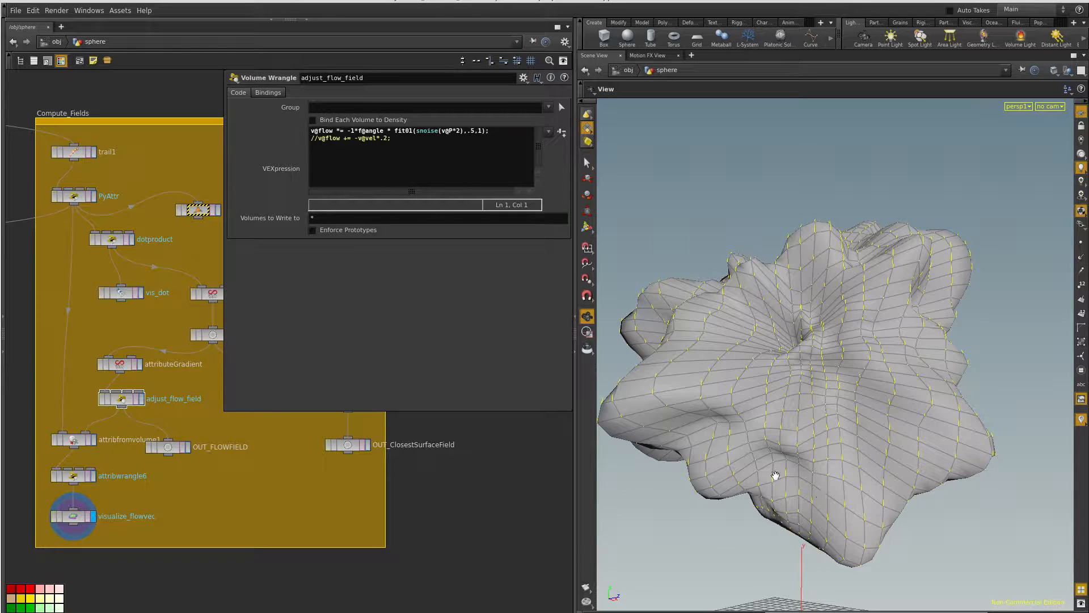
pyautogui.click(312, 162)
pyautogui.press('Delete')
pyautogui.press('Delete')
pyautogui.moveTo(225, 409); pyautogui.dragTo(427, 341)
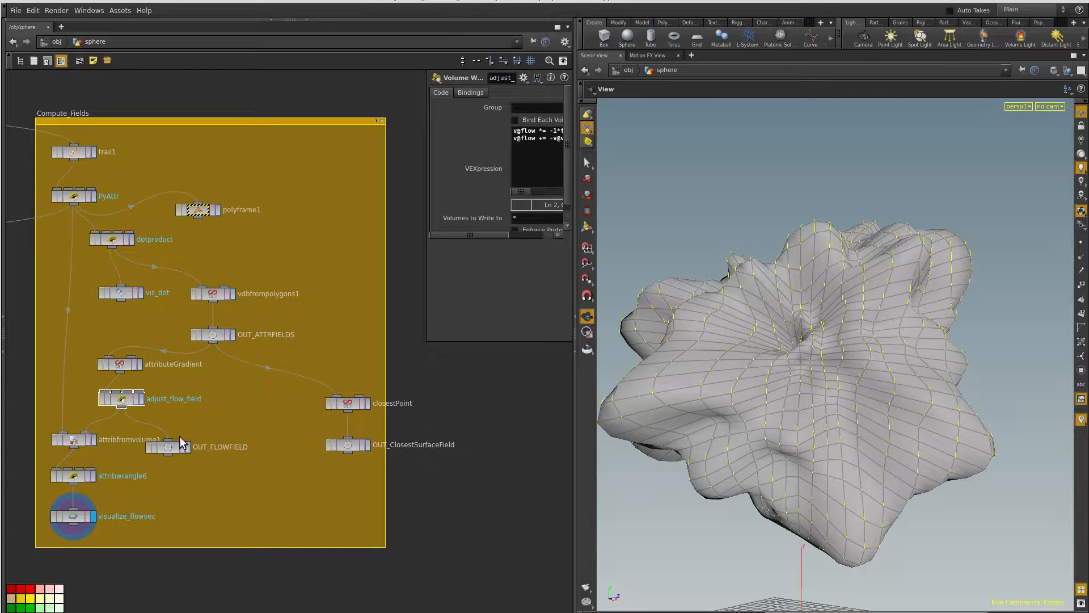
# Step: Select the closestPoint VDB Analysis node and widen the parameter area to review its group, operator and output name
pyautogui.moveTo(244, 472); pyautogui.dragTo(387, 333, button='middle')
pyautogui.moveTo(276, 470); pyautogui.dragTo(239, 493, button='right')
pyautogui.moveTo(243, 539); pyautogui.dragTo(228, 473, button='middle')
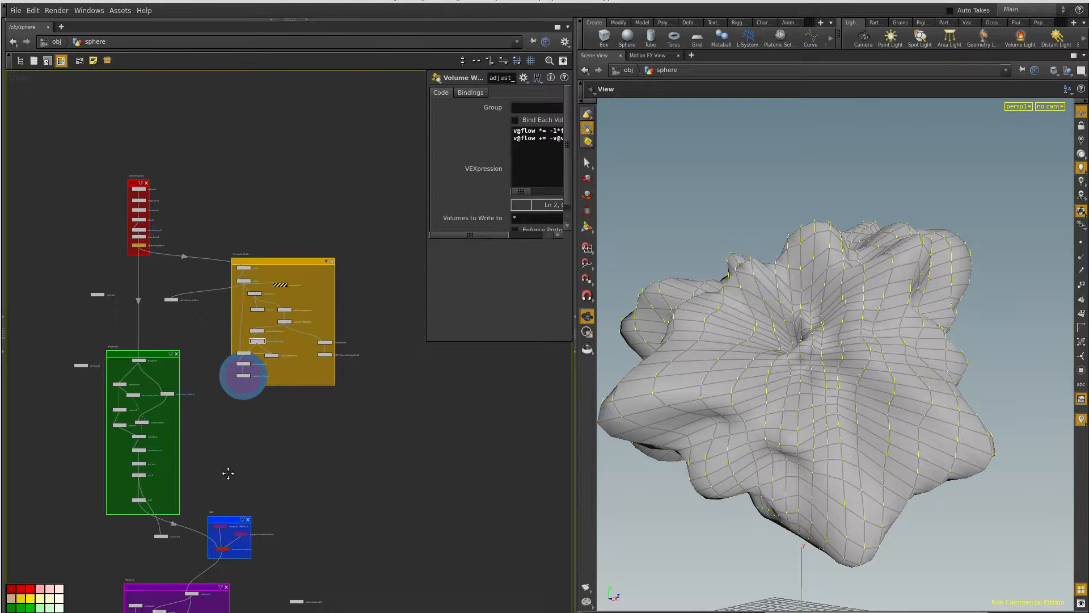
pyautogui.moveTo(229, 473); pyautogui.dragTo(274, 493, button='right')
pyautogui.moveTo(319, 411); pyautogui.dragTo(258, 462, button='middle')
pyautogui.moveTo(258, 461); pyautogui.dragTo(301, 523, button='right')
pyautogui.click(299, 285)
pyautogui.moveTo(299, 285); pyautogui.dragTo(385, 430, button='right')
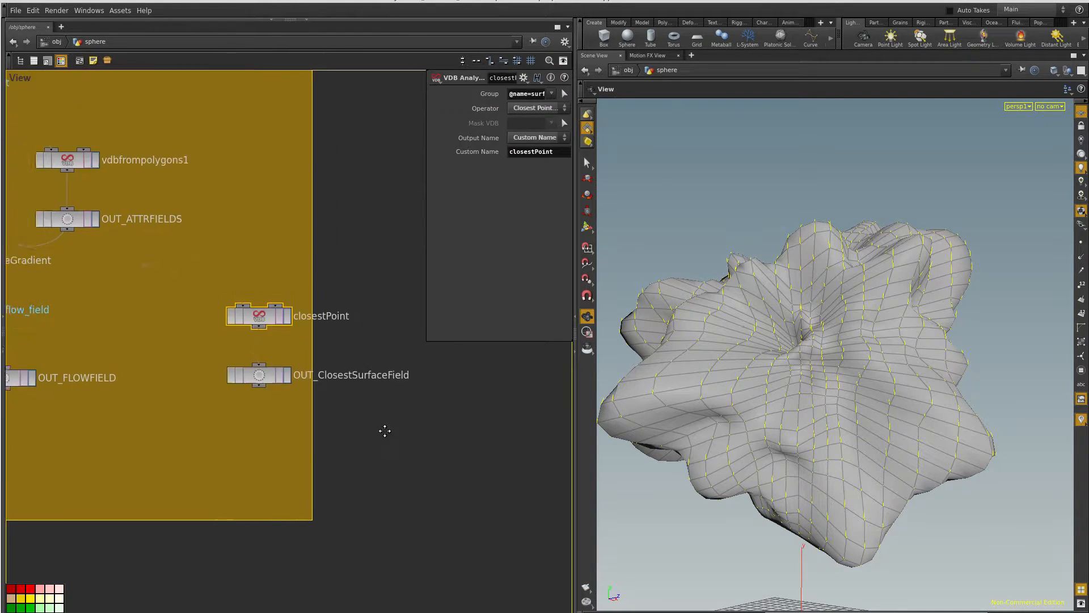
pyautogui.moveTo(385, 431); pyautogui.dragTo(349, 460, button='middle')
pyautogui.moveTo(429, 342); pyautogui.dragTo(334, 359)
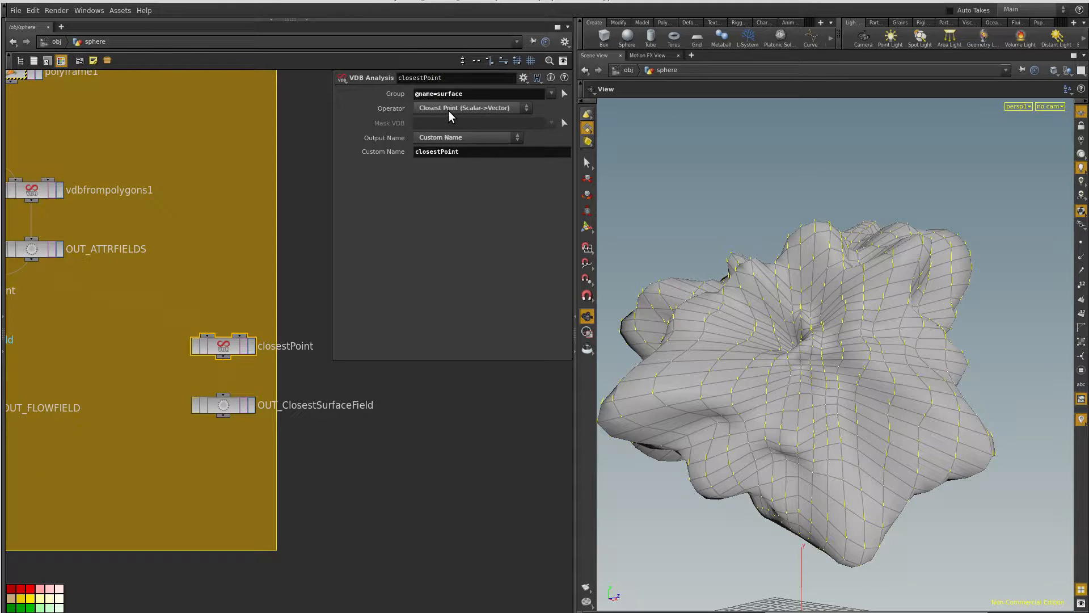
# Step: Display the OUT_ClosestSurfaceField null, inspect its volume around the sphere, and return to the overview of the Compute_Fields network
pyautogui.click(251, 405)
pyautogui.click(226, 405)
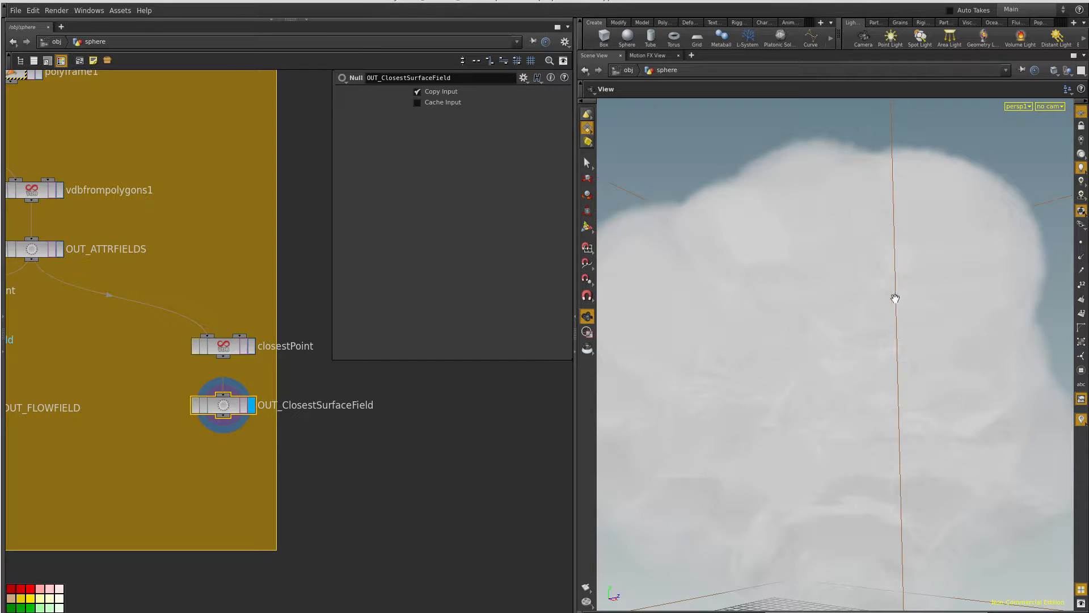
pyautogui.moveTo(808, 389); pyautogui.dragTo(856, 260)
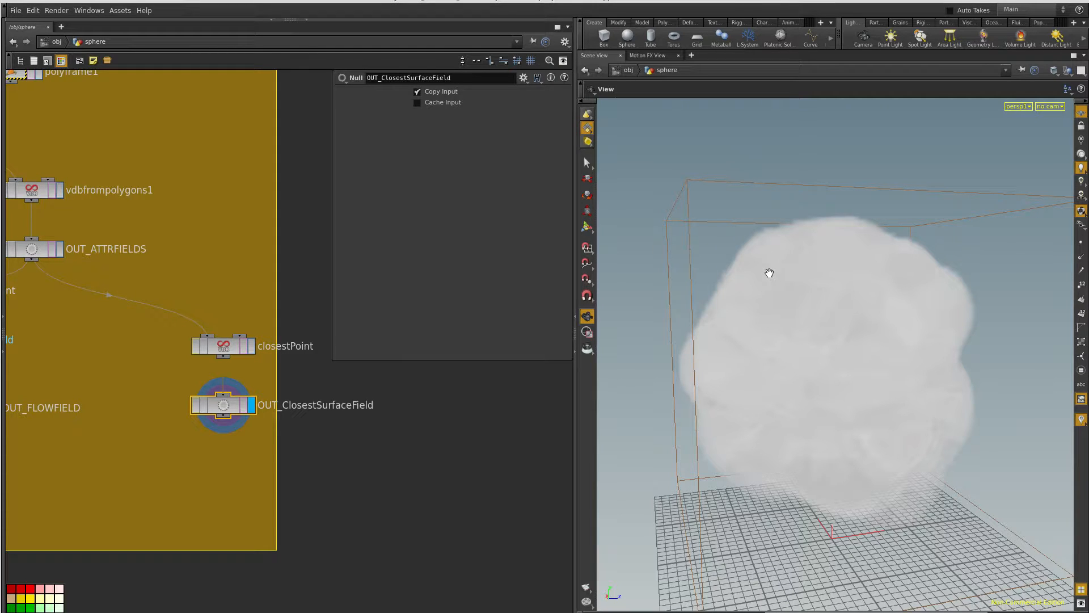
pyautogui.moveTo(273, 584); pyautogui.dragTo(331, 452, button='middle')
pyautogui.moveTo(246, 573)
pyautogui.mouseDown(button='middle')
pyautogui.moveTo(316, 480)
pyautogui.moveTo(369, 503)
pyautogui.moveTo(385, 540)
pyautogui.mouseUp(button='middle')
pyautogui.moveTo(385, 540)
pyautogui.mouseDown(button='right')
pyautogui.moveTo(311, 520)
pyautogui.moveTo(251, 603)
pyautogui.mouseUp(button='right')
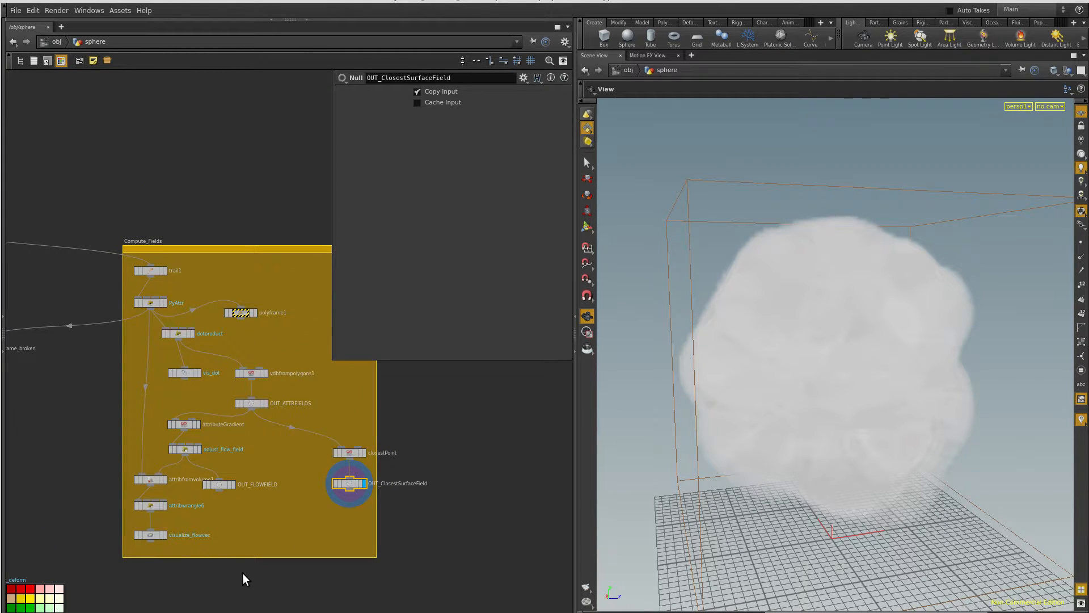